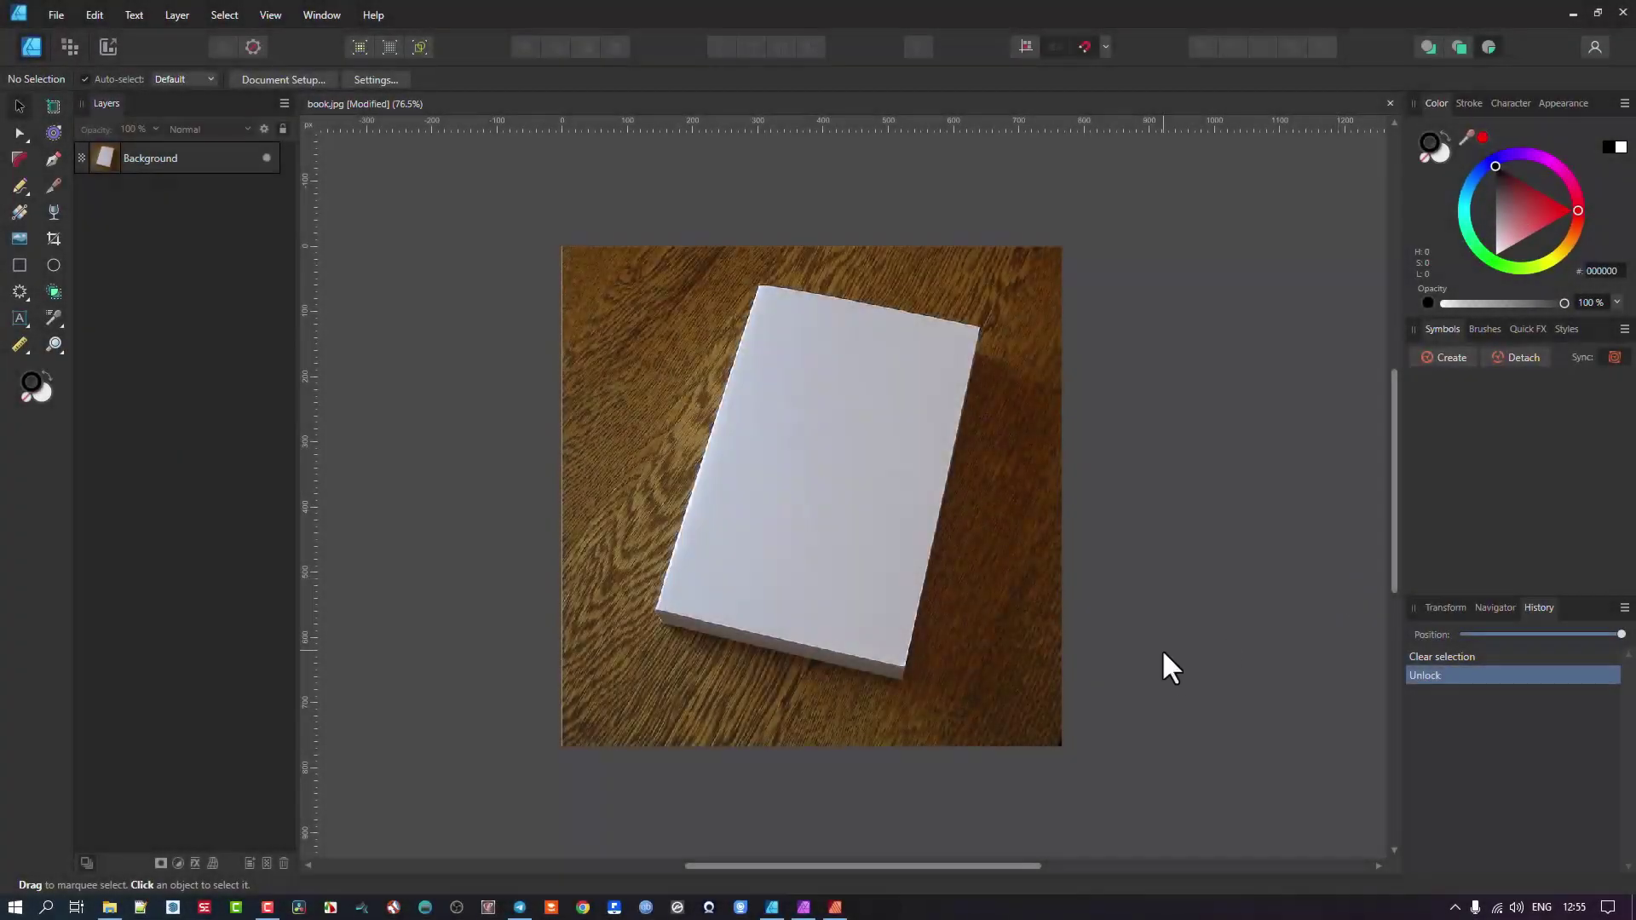
View the program's version information from the Help menu, then dismiss the splash
click(371, 12)
click(388, 226)
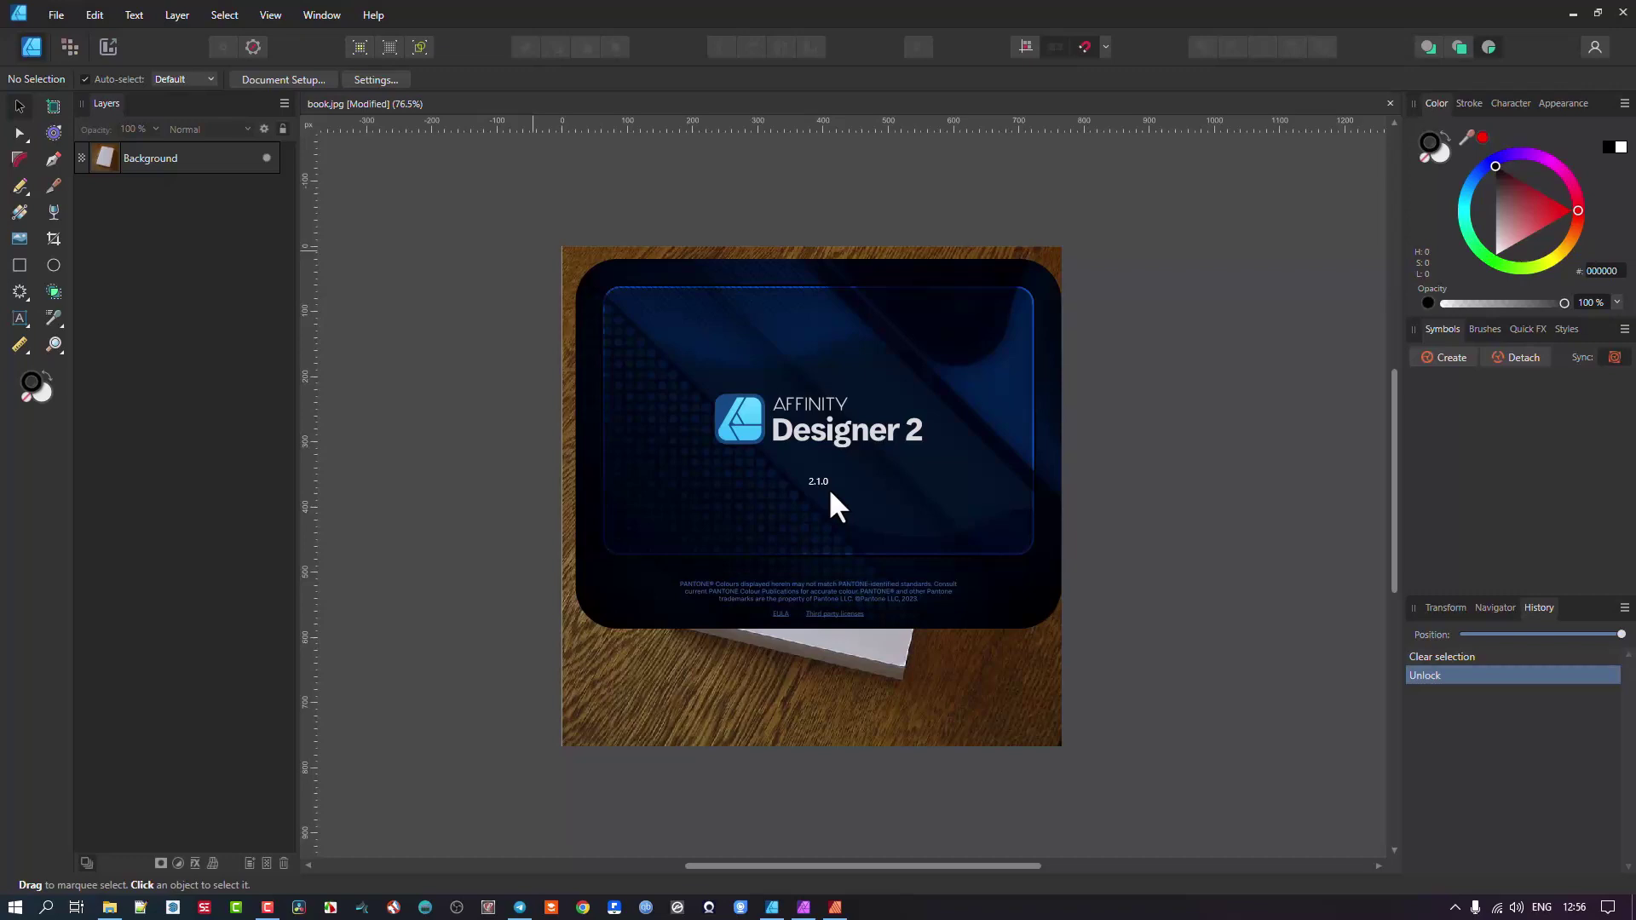
click(1092, 396)
click(1094, 395)
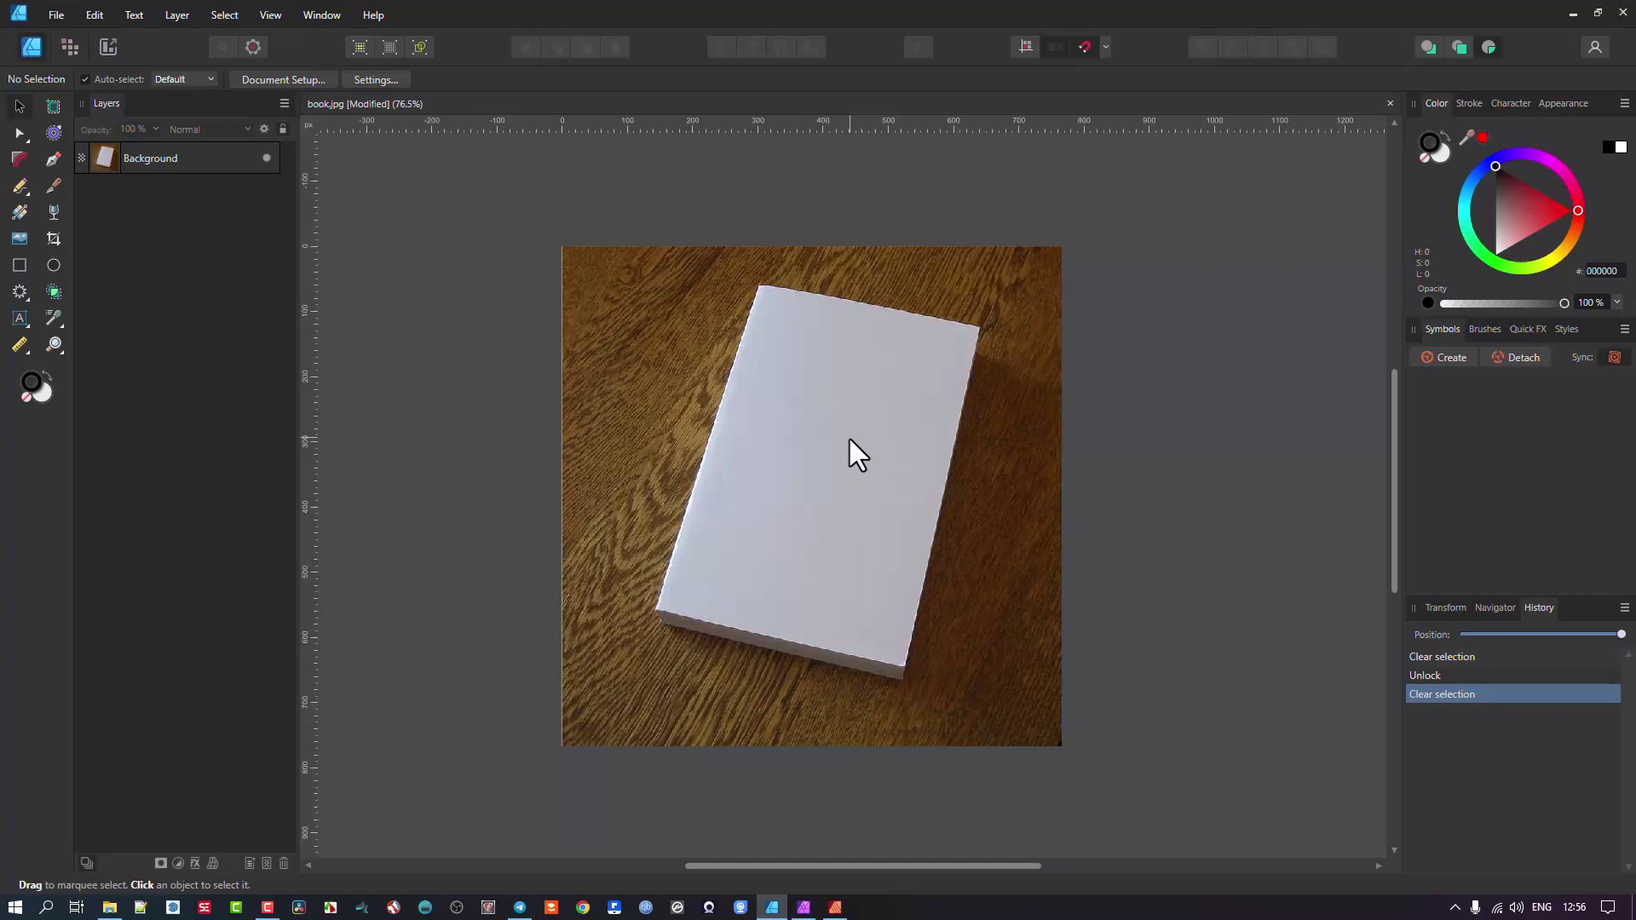
Open the Warp Group list showing Mesh, Quad, Perspective and Twist
click(212, 863)
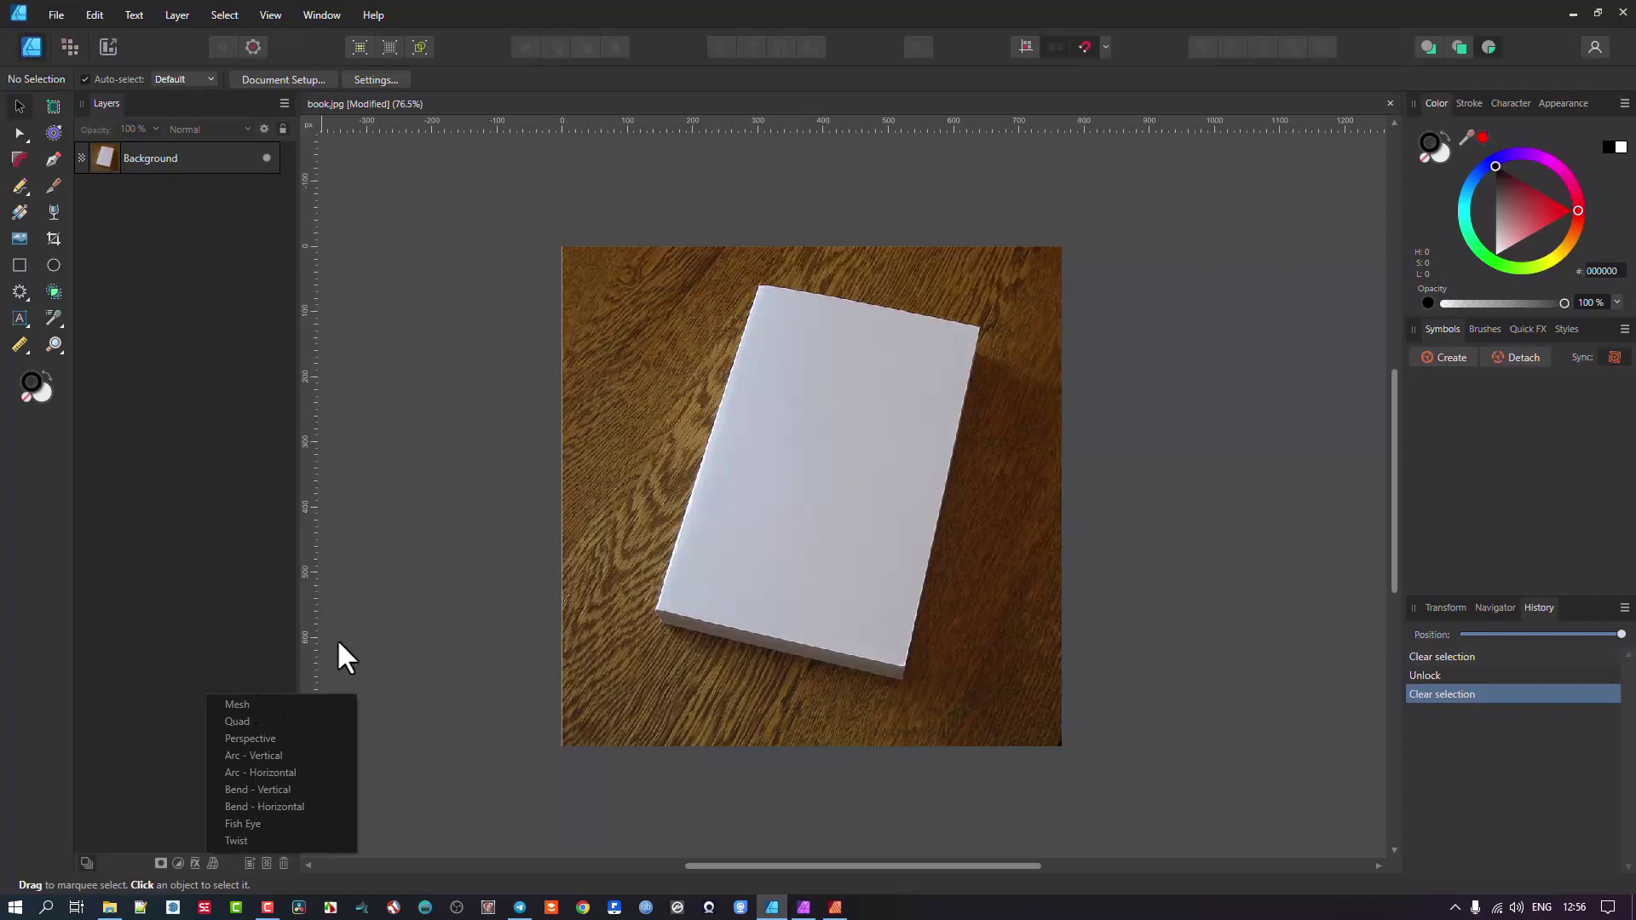
click(399, 566)
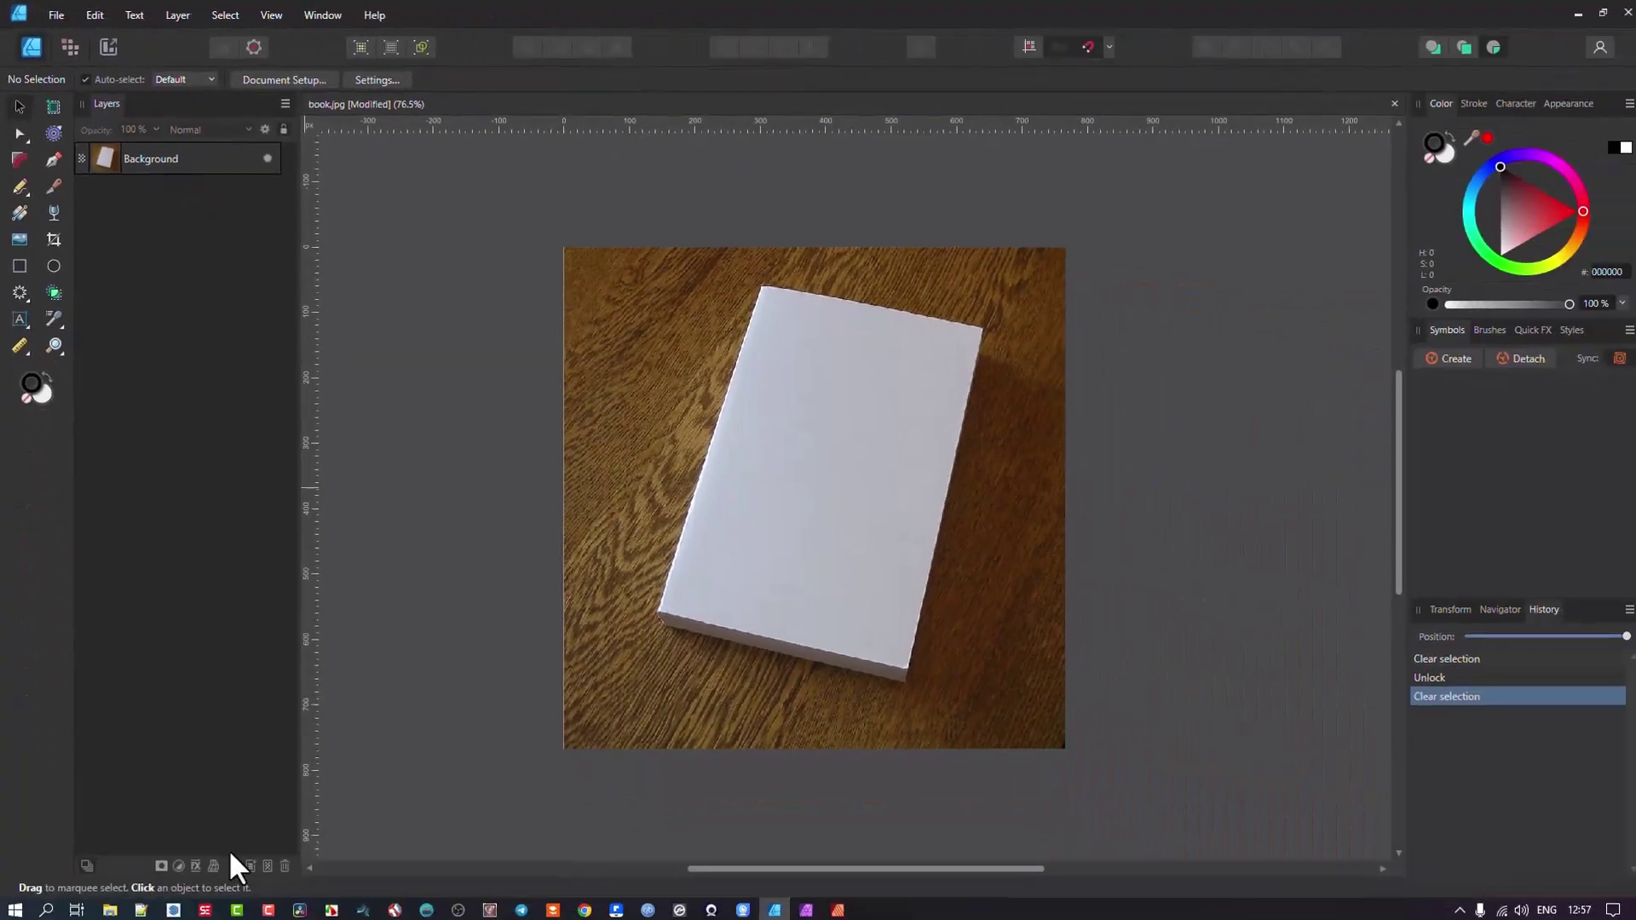
click(213, 864)
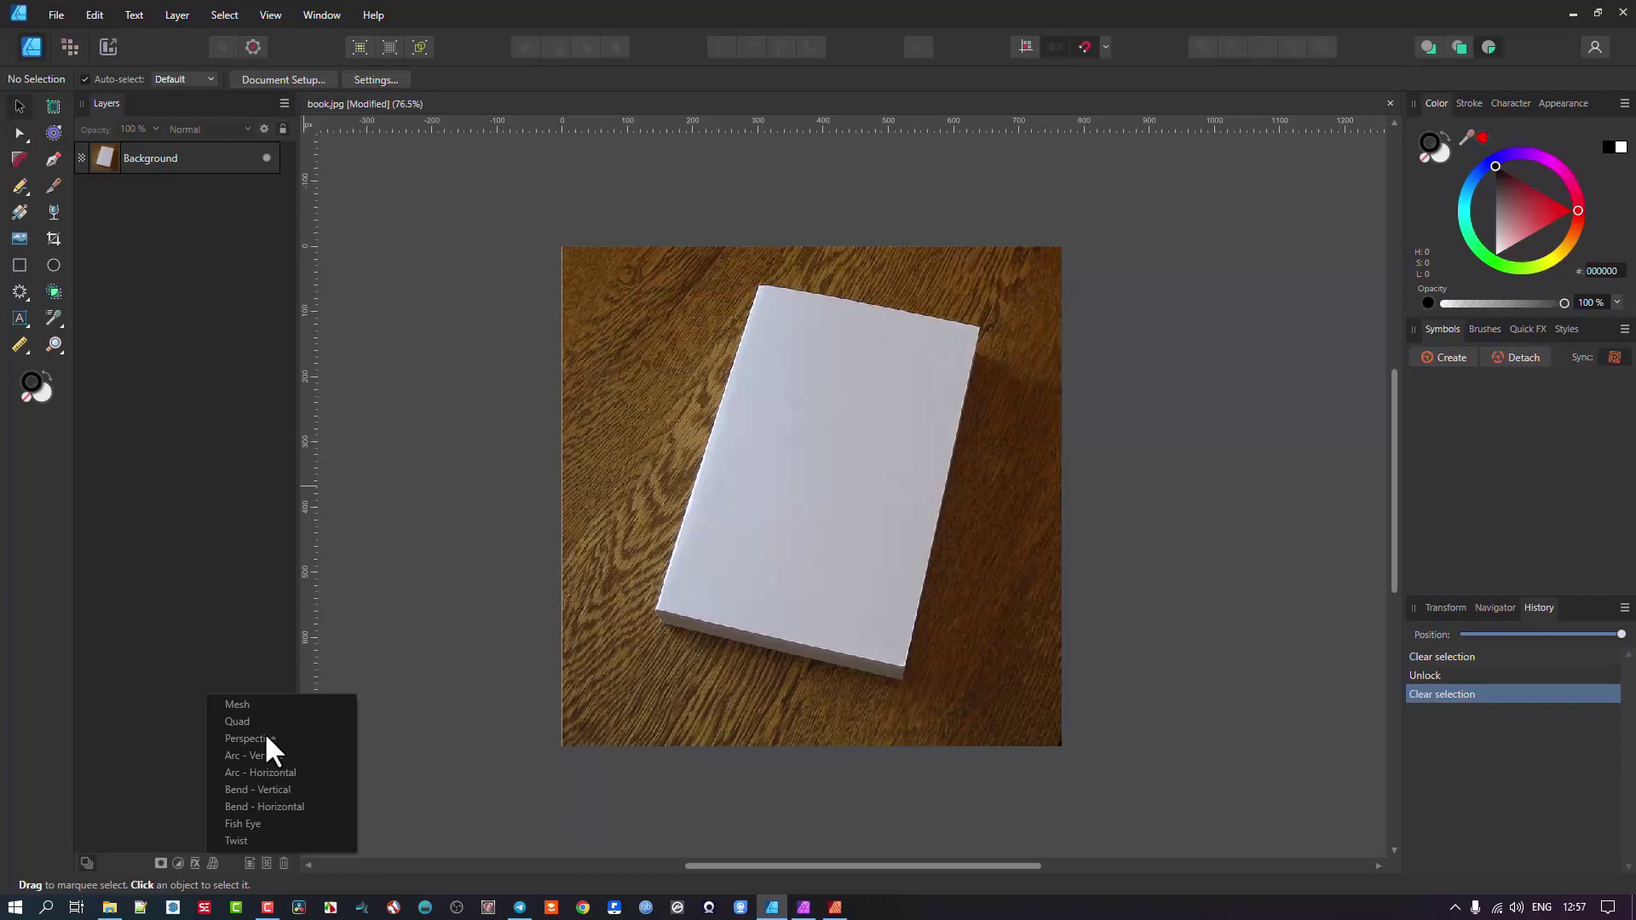
Switch to the Pixel persona and browse Layer > New Live Filter Layer without choosing anything
click(70, 48)
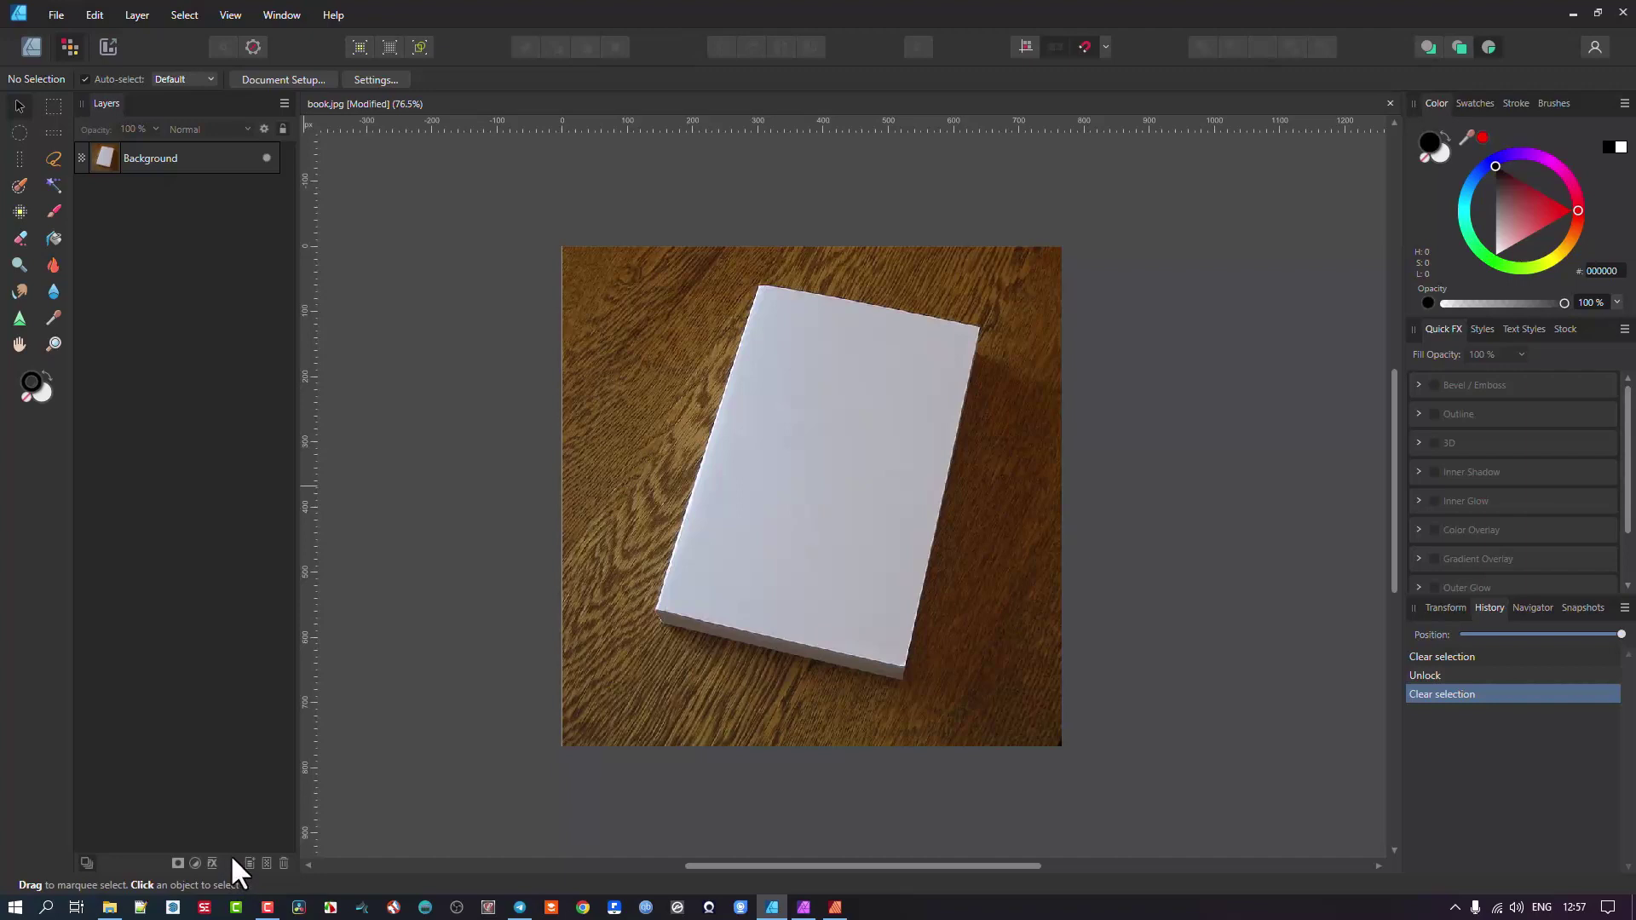
click(175, 17)
mouse_move(142, 15)
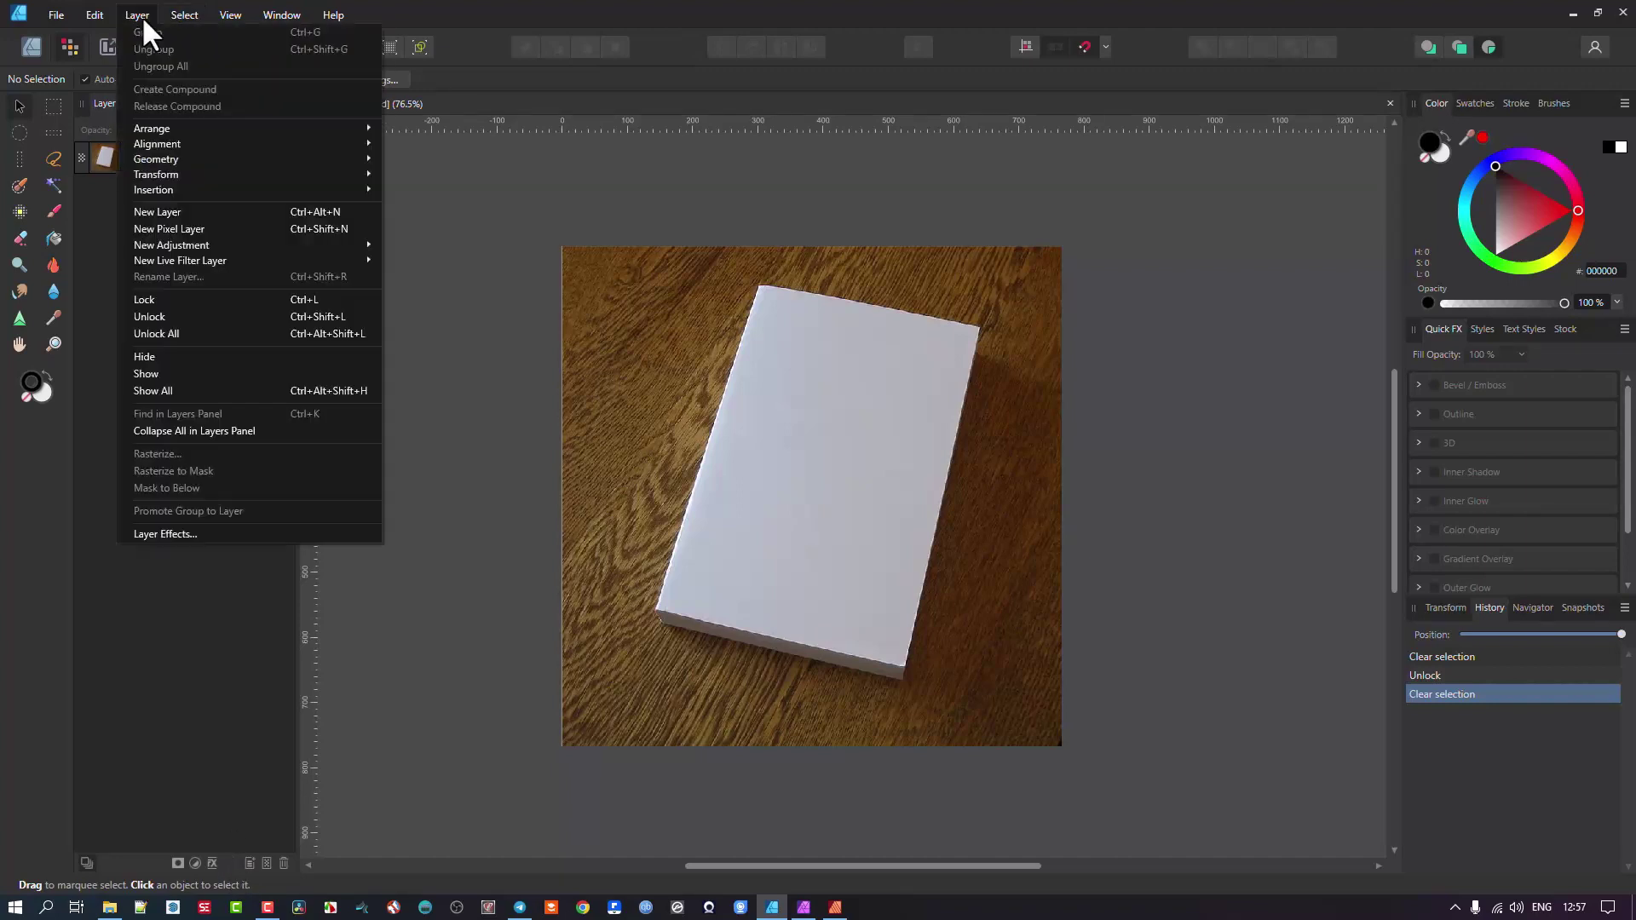
mouse_move(181, 260)
mouse_move(354, 260)
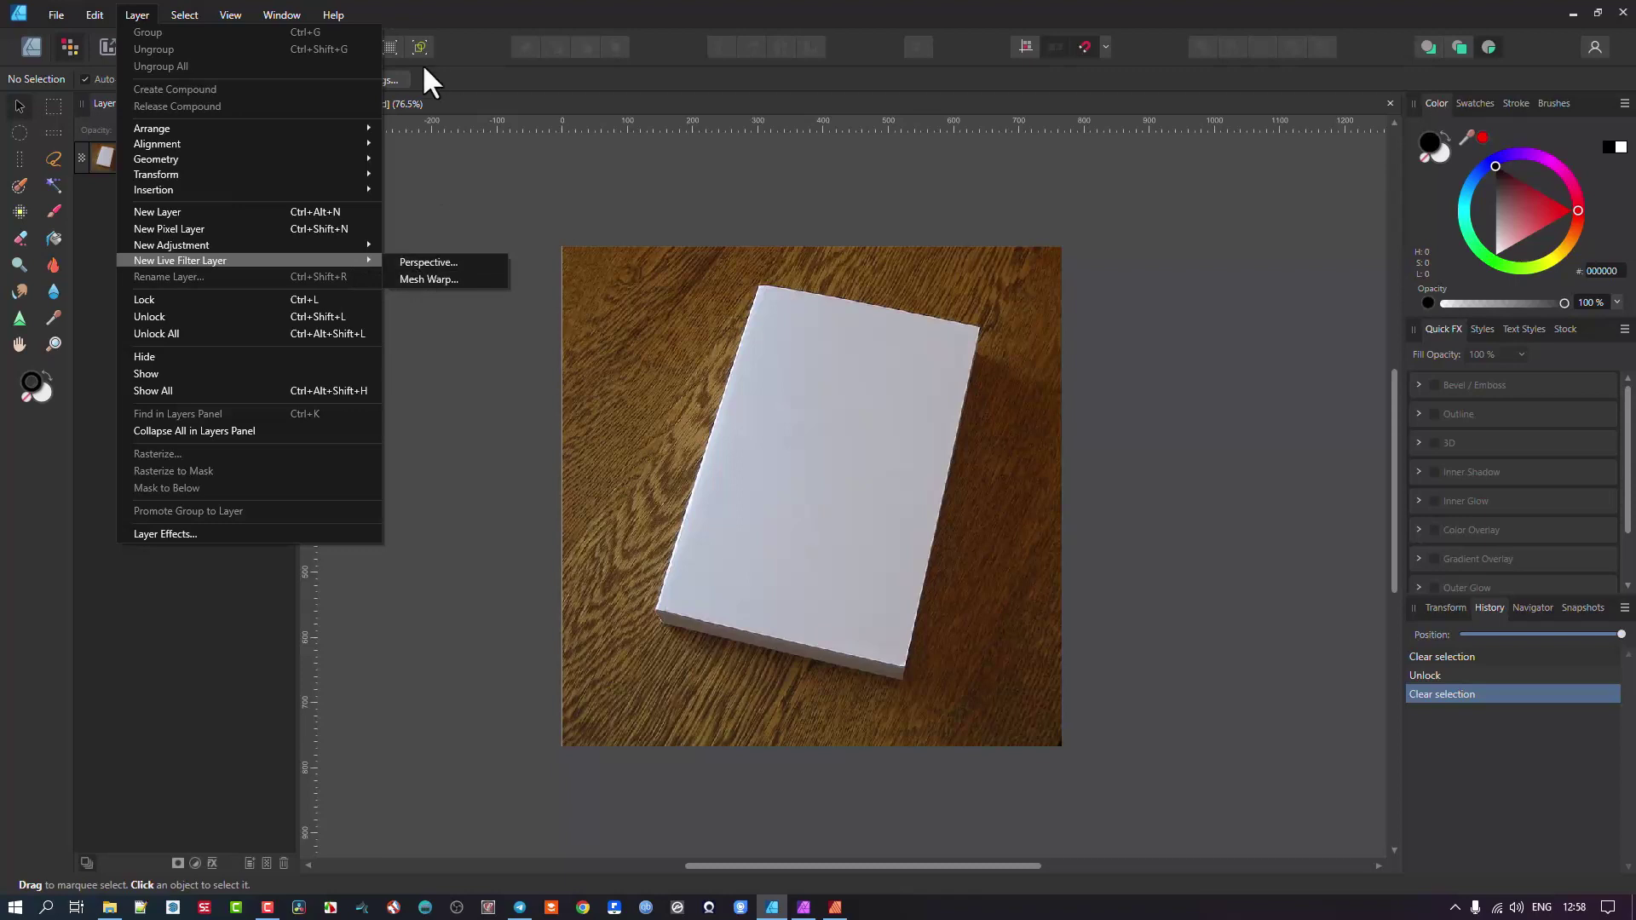
click(460, 26)
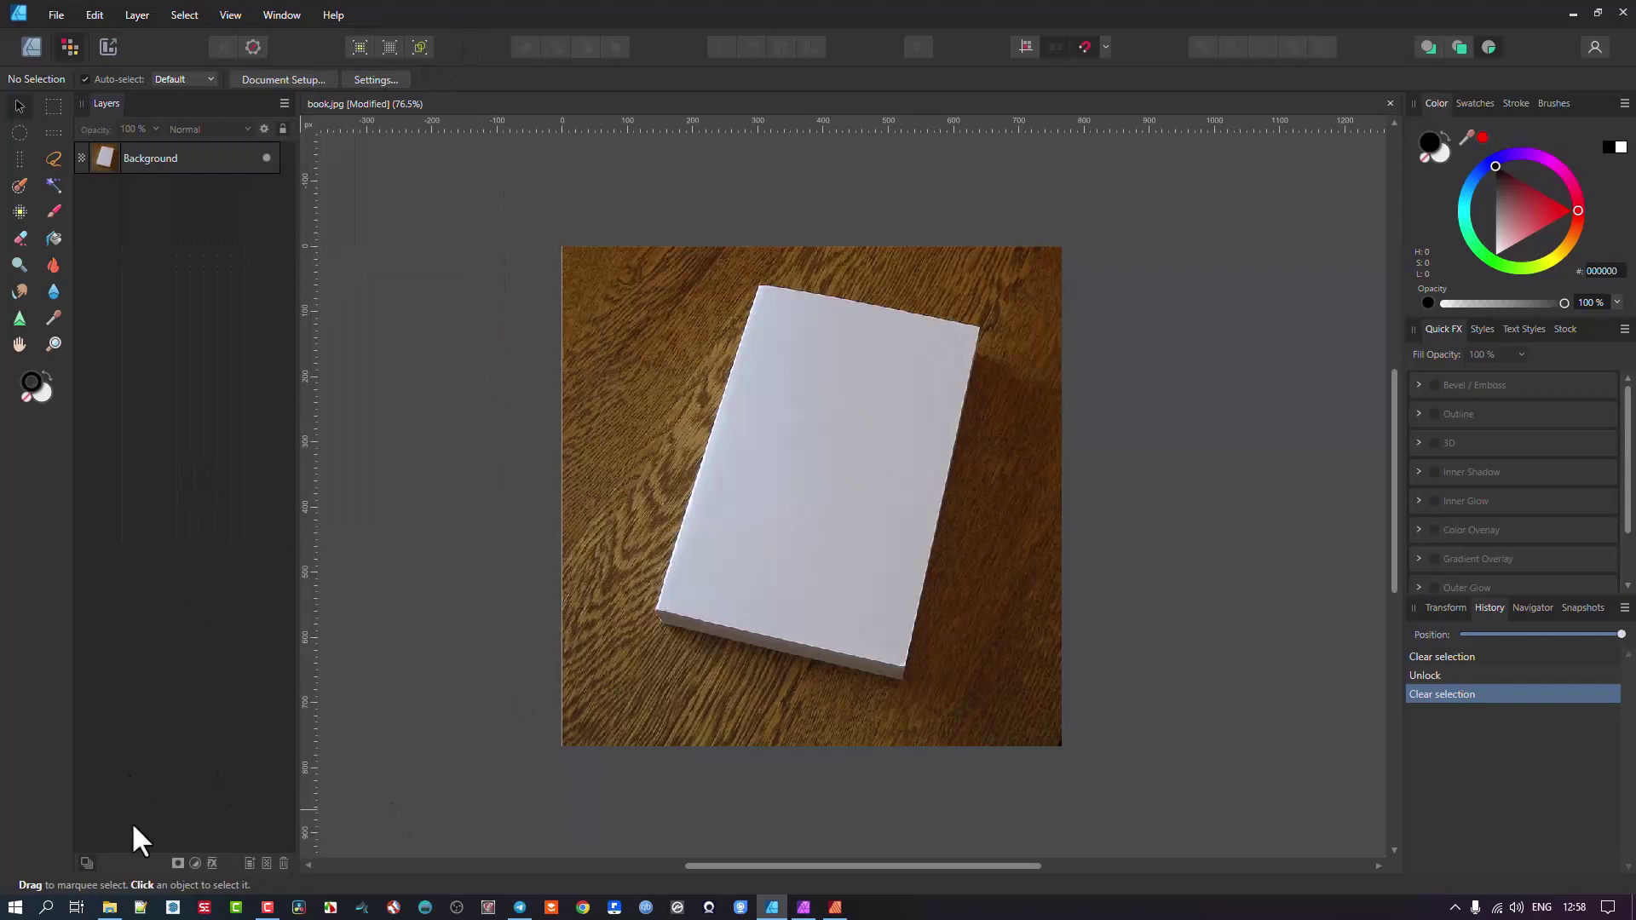
Place young-woman-dancing-street-dance.jpg, drawing it out from the book cover's top-left corner
click(56, 12)
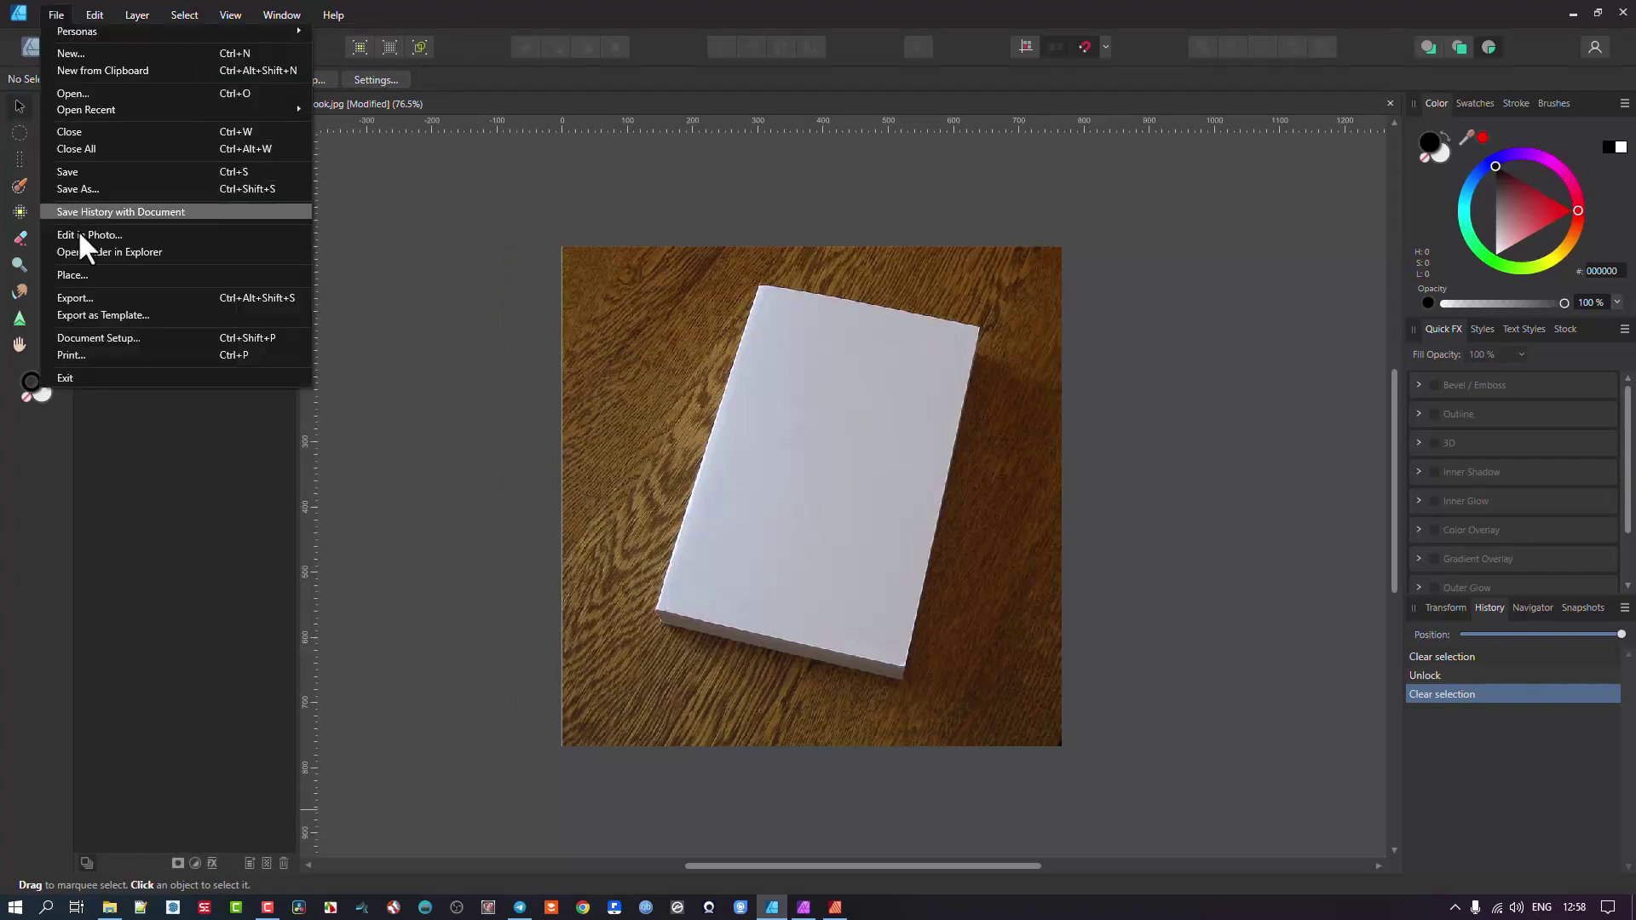
click(88, 274)
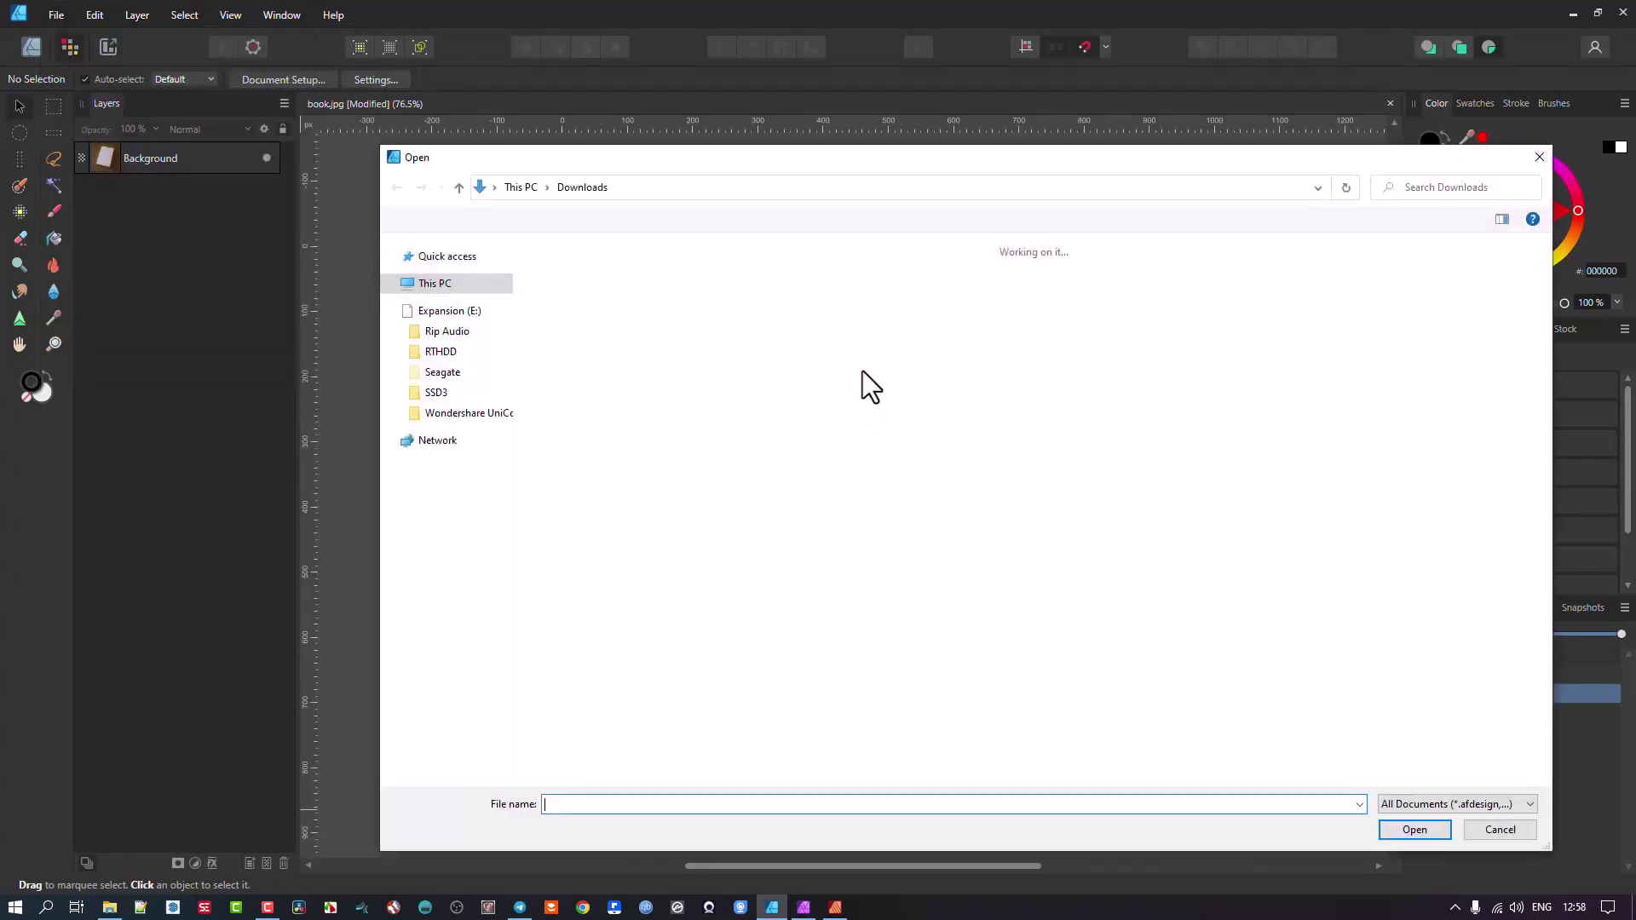
double_click(740, 295)
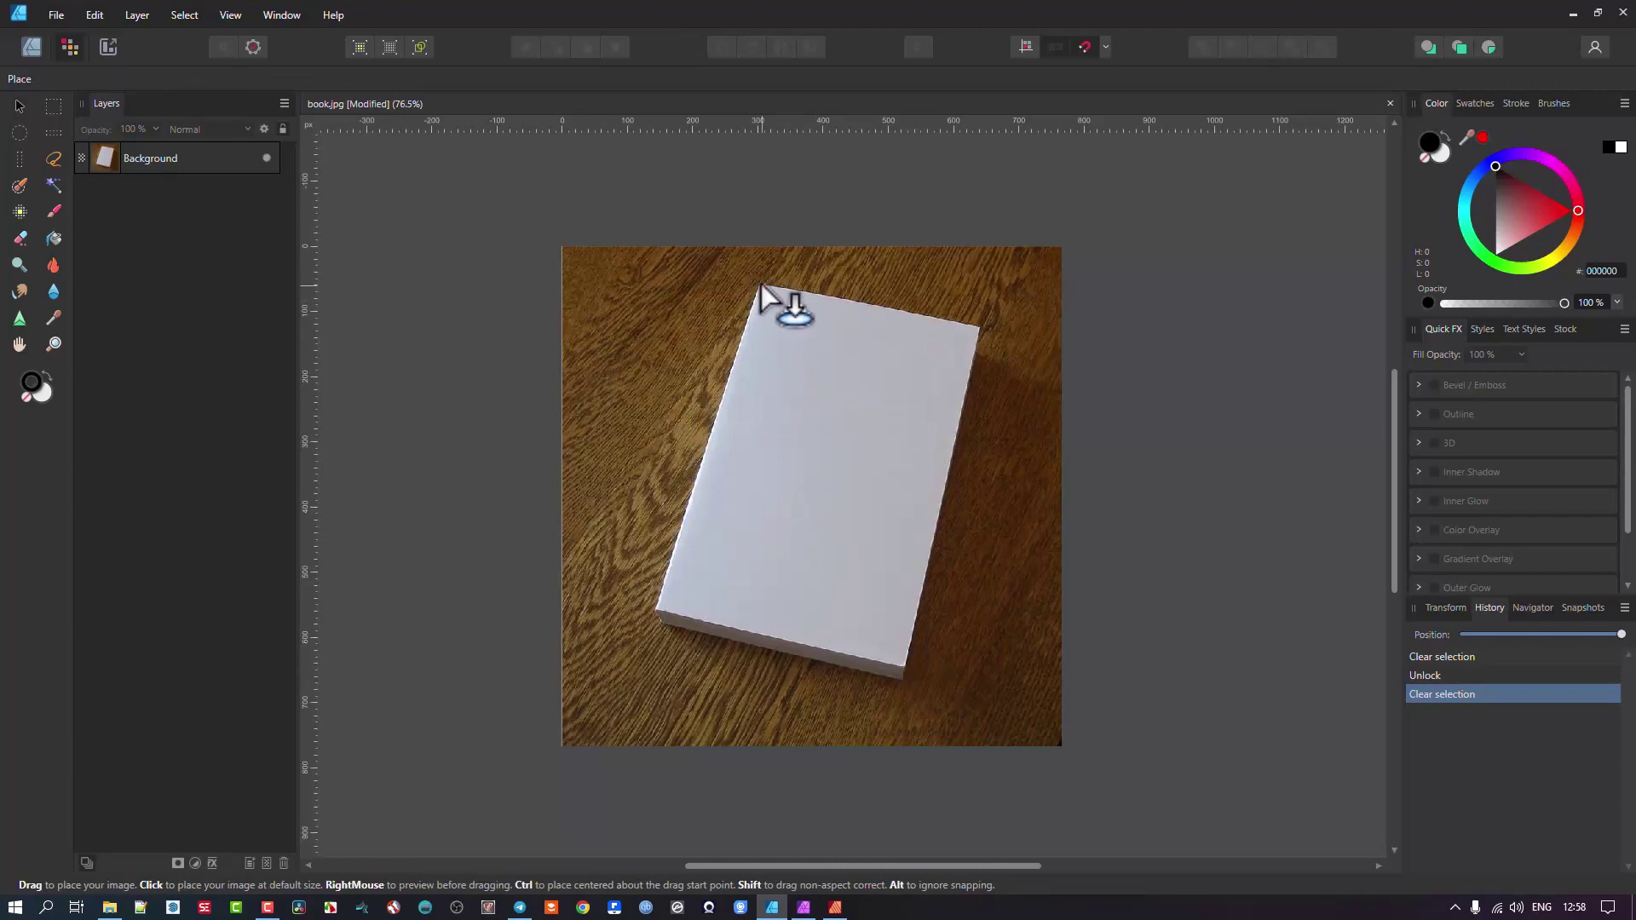
mouse_move(760, 284)
mouse_down()
mouse_move(1071, 775)
mouse_move(994, 697)
mouse_up()
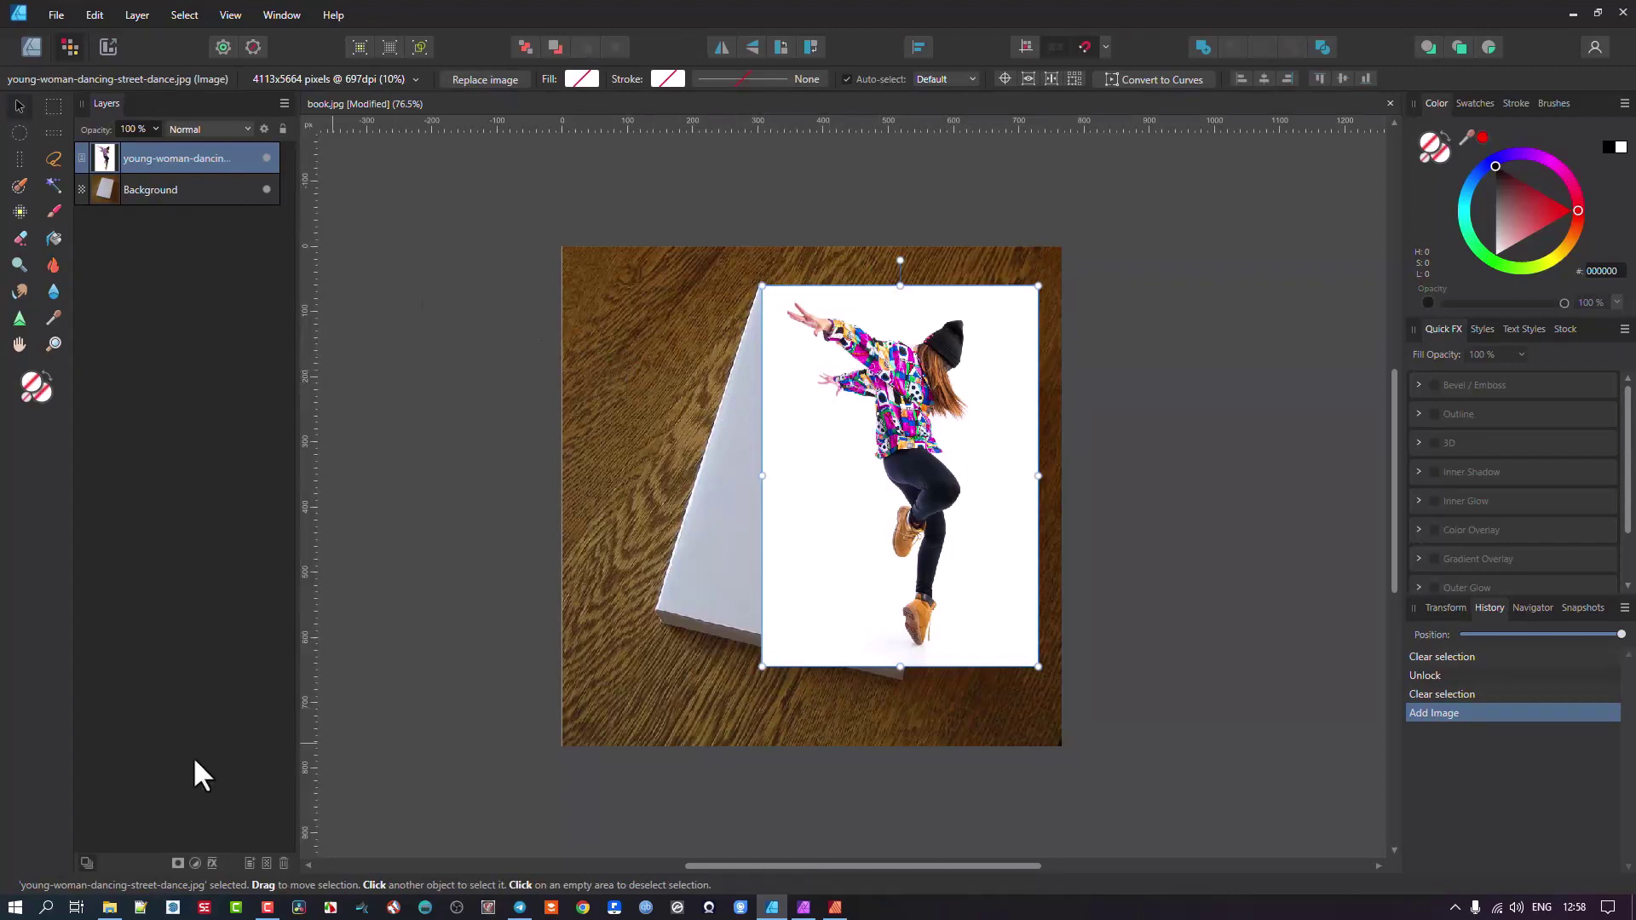
Add a Live Perspective filter and pin the photo's four corners onto the book cover's corners
click(138, 14)
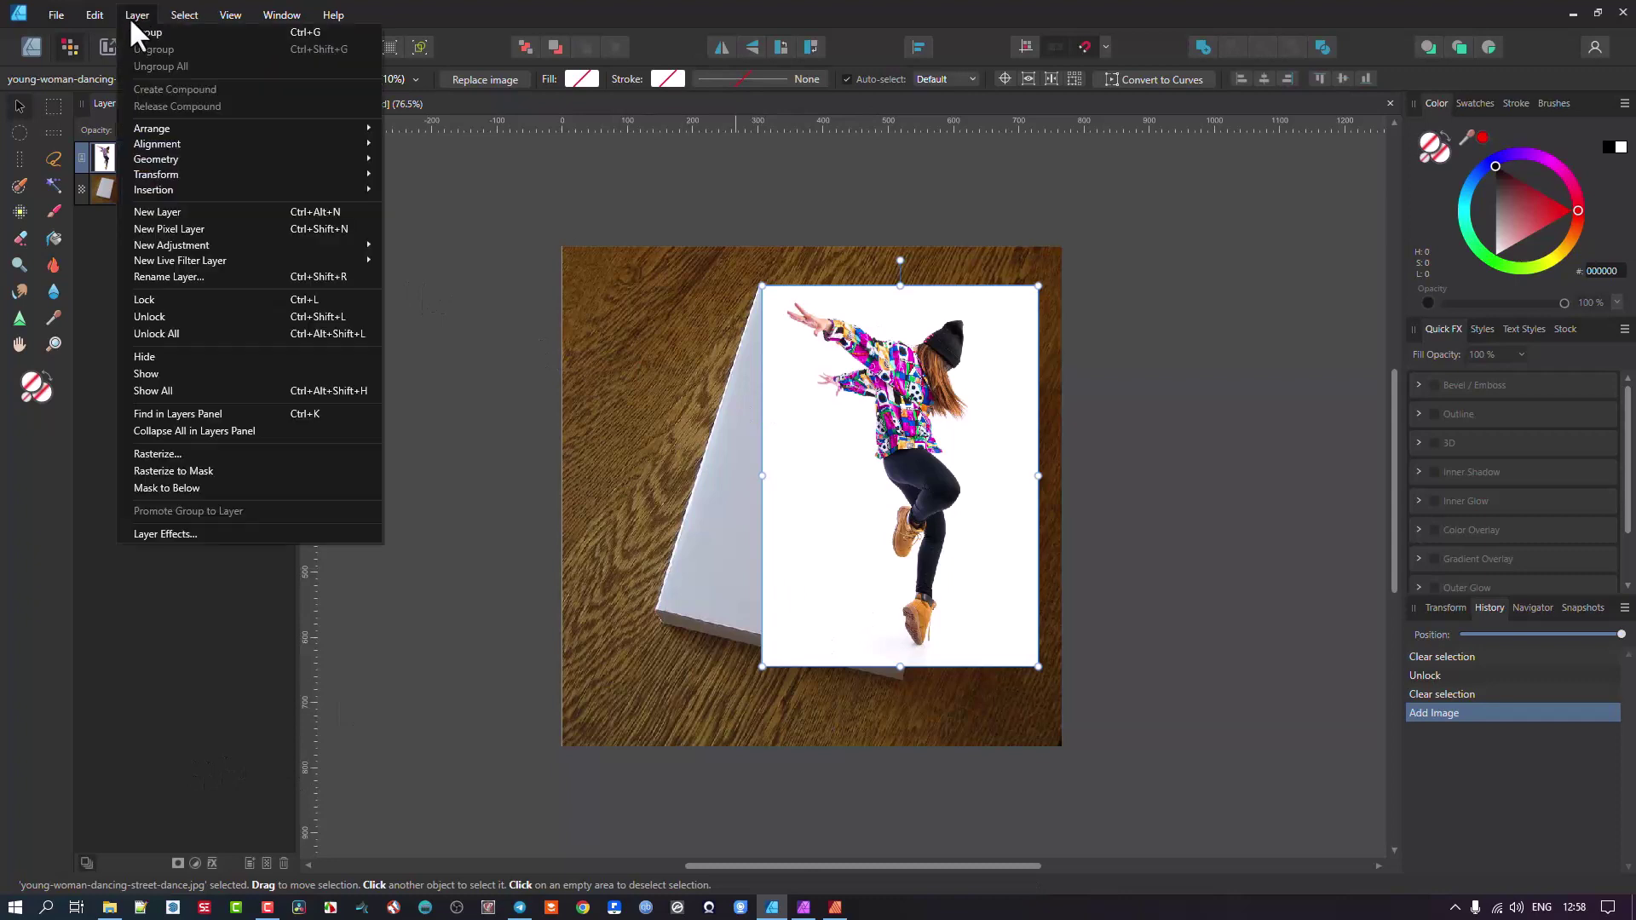
mouse_move(213, 261)
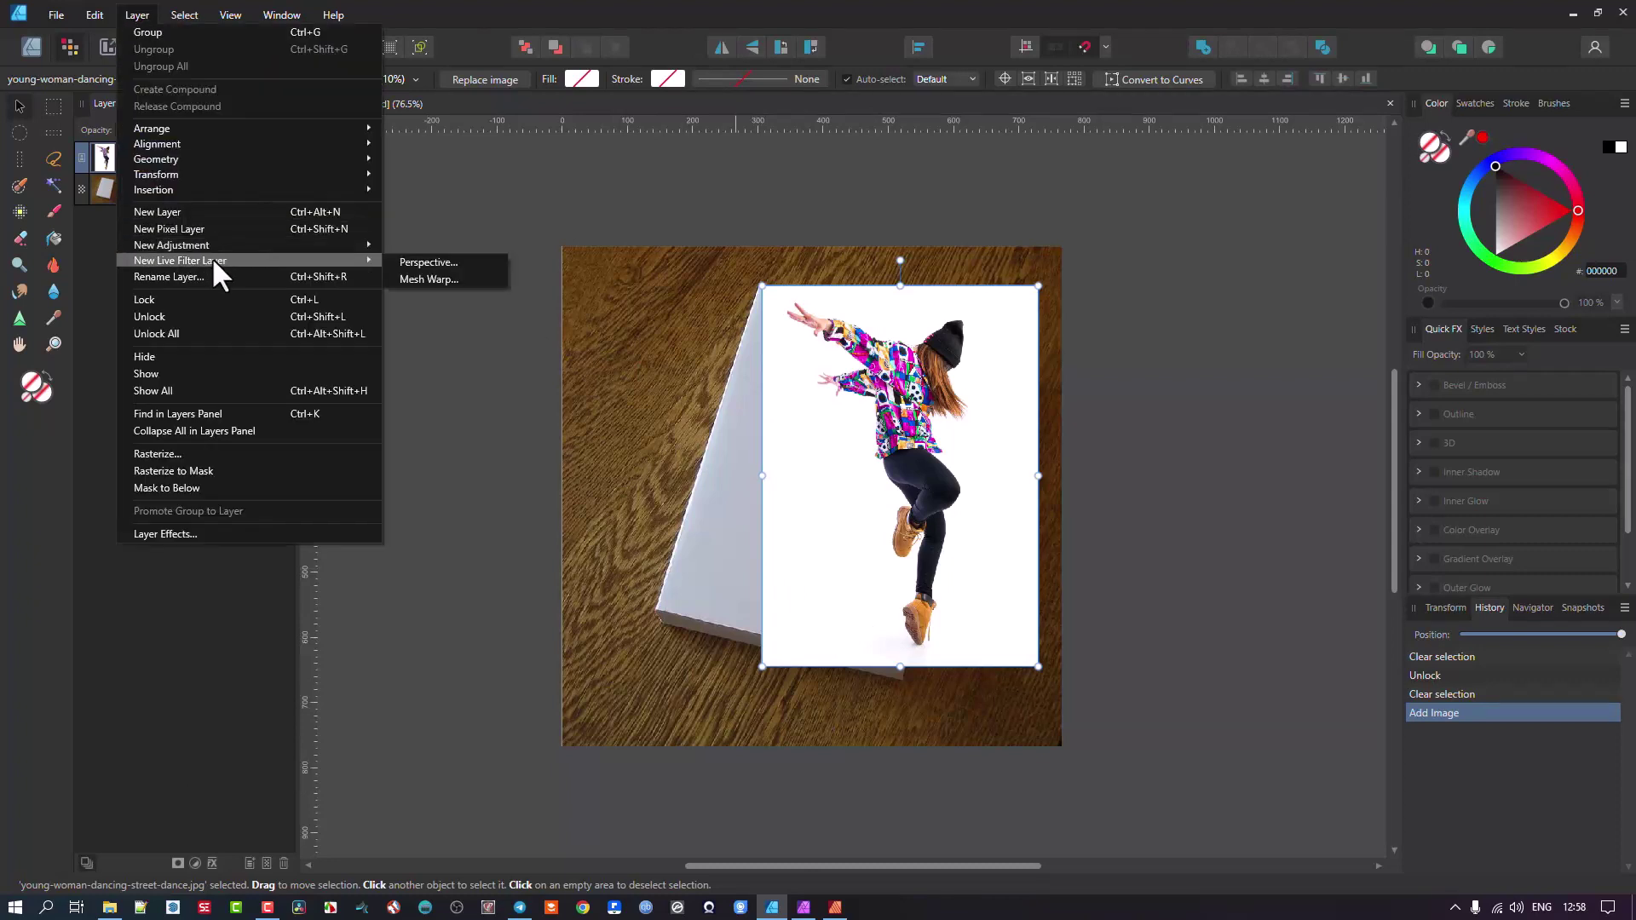
click(429, 263)
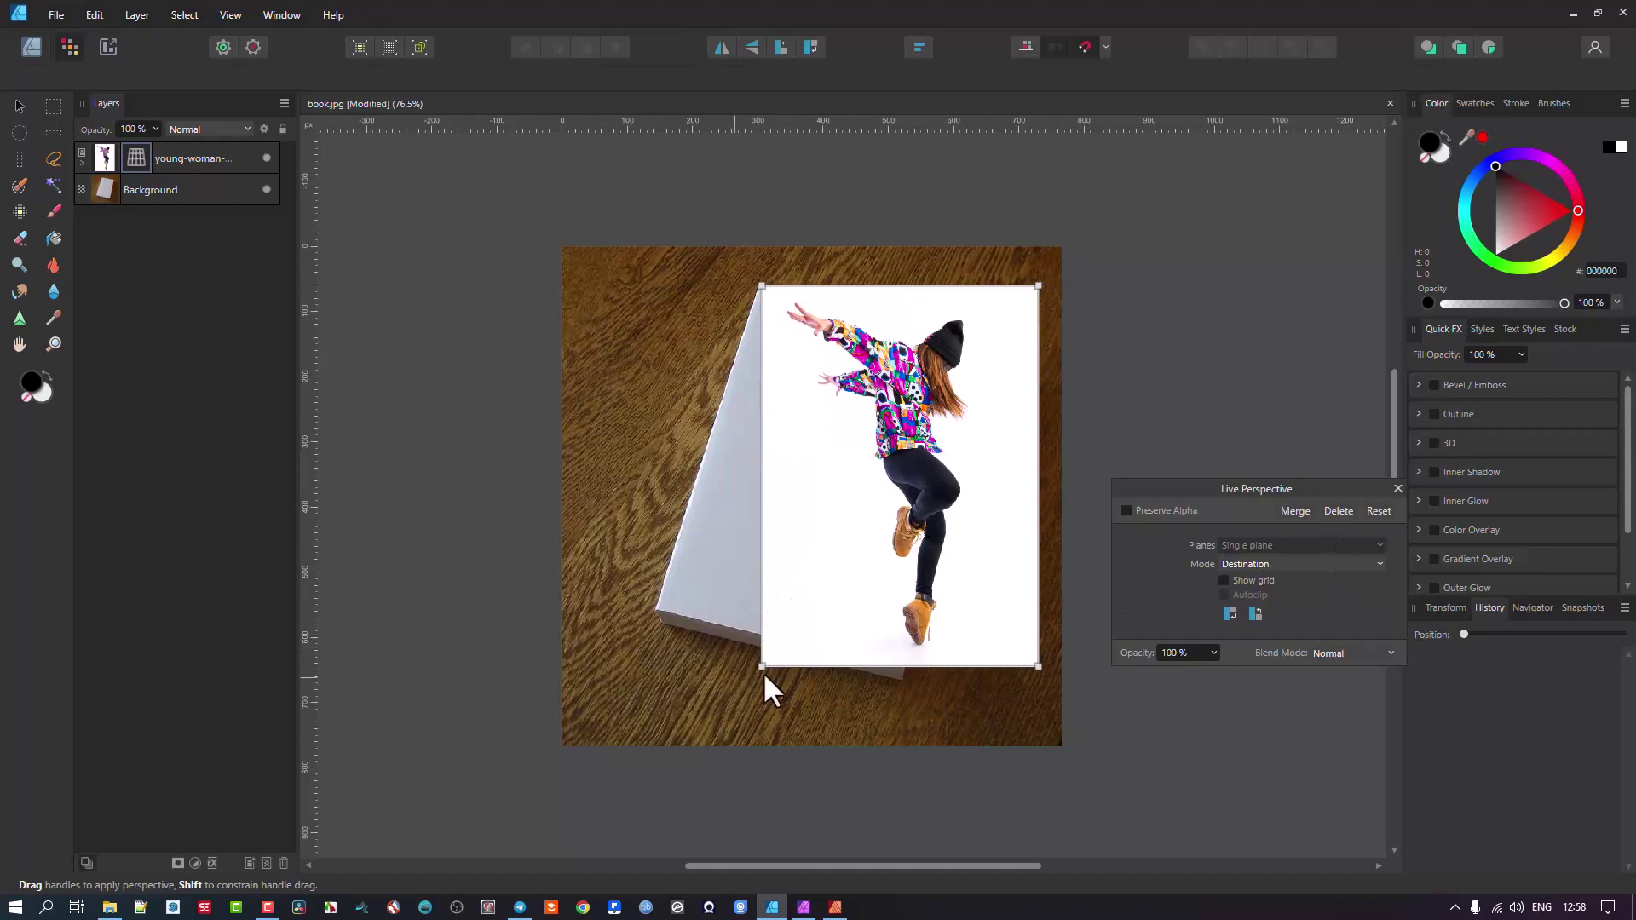
drag(762, 666, 641, 612)
drag(1037, 664, 907, 671)
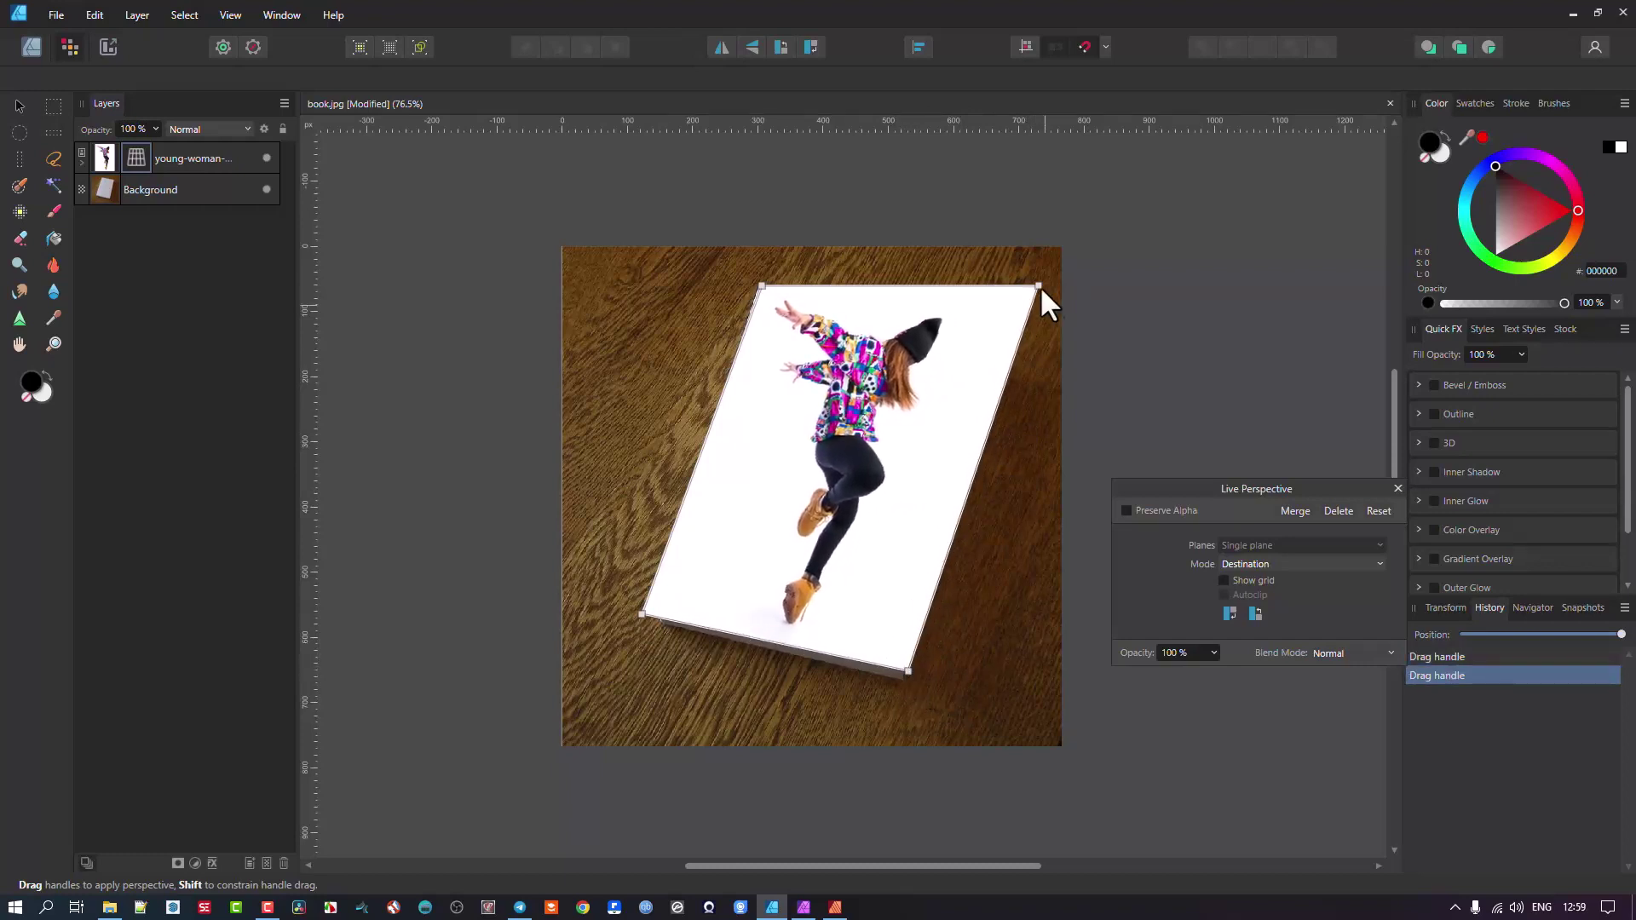
mouse_move(763, 283)
mouse_down()
mouse_move(777, 354)
mouse_move(762, 279)
mouse_up()
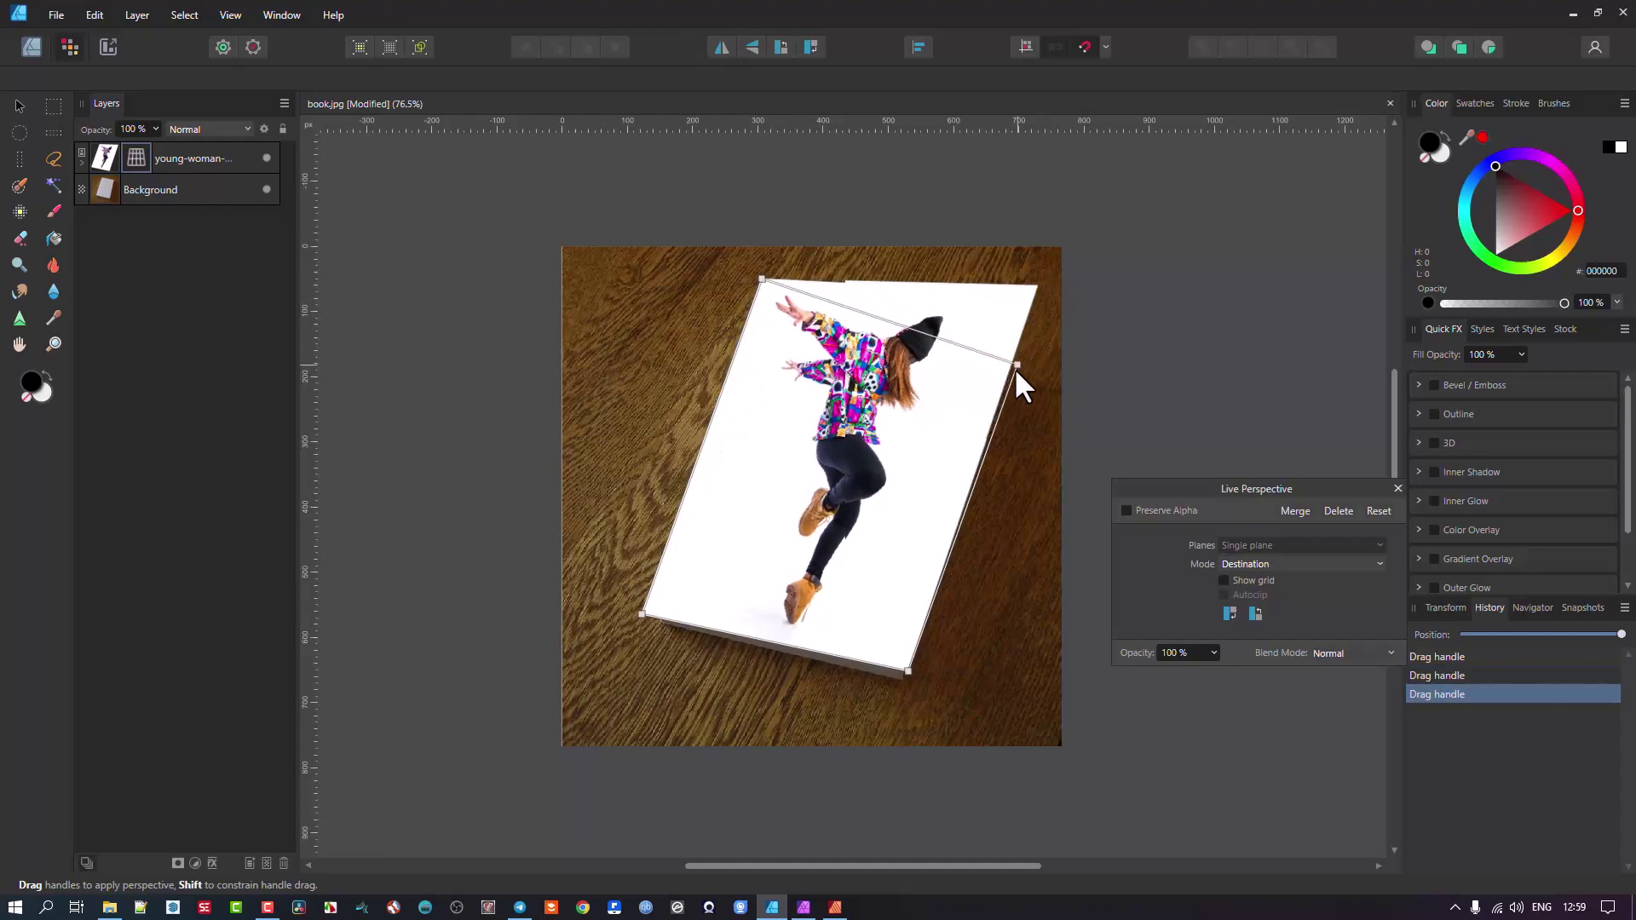
drag(1016, 368, 950, 371)
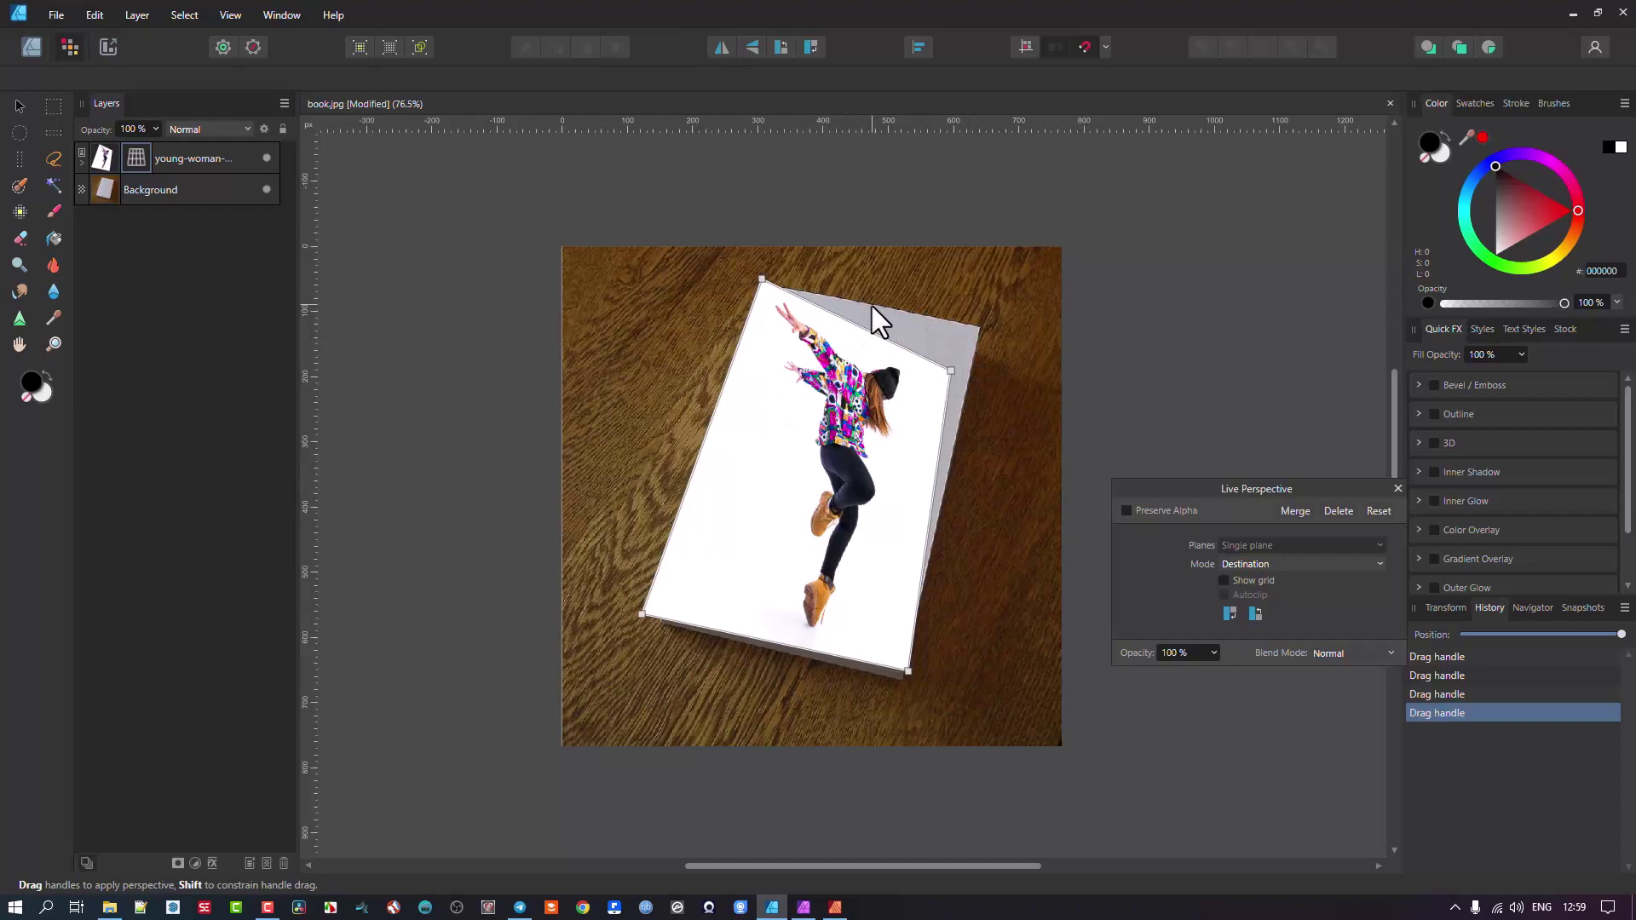
drag(951, 371, 985, 320)
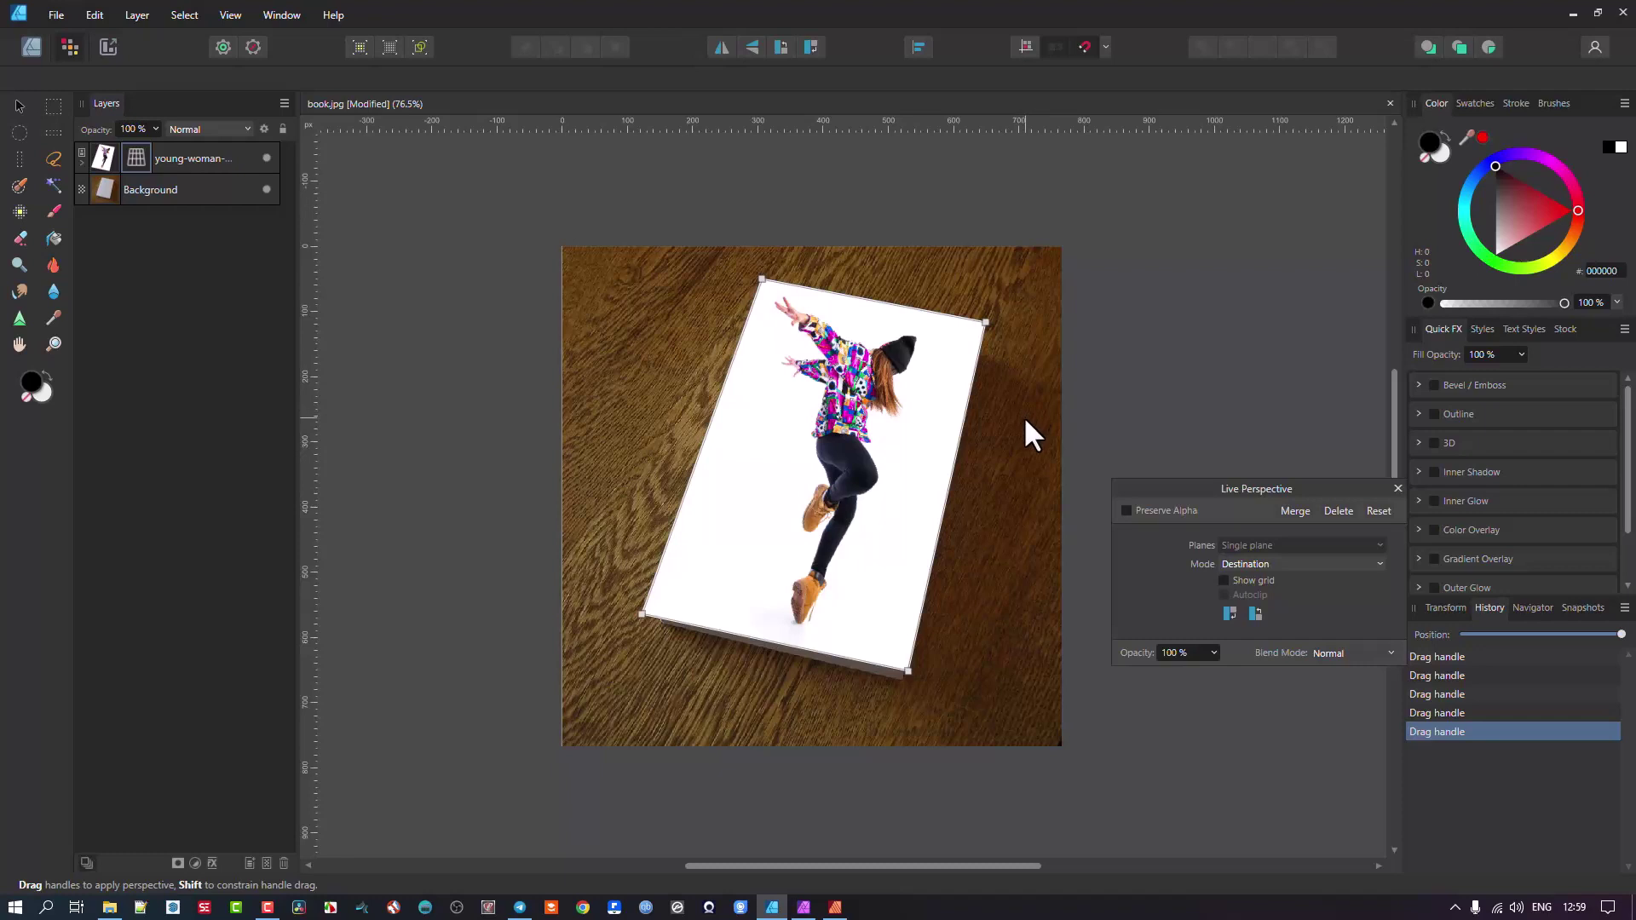
Commit the perspective warp, return to Designer persona, hide the dancer photo and select Background
click(15, 108)
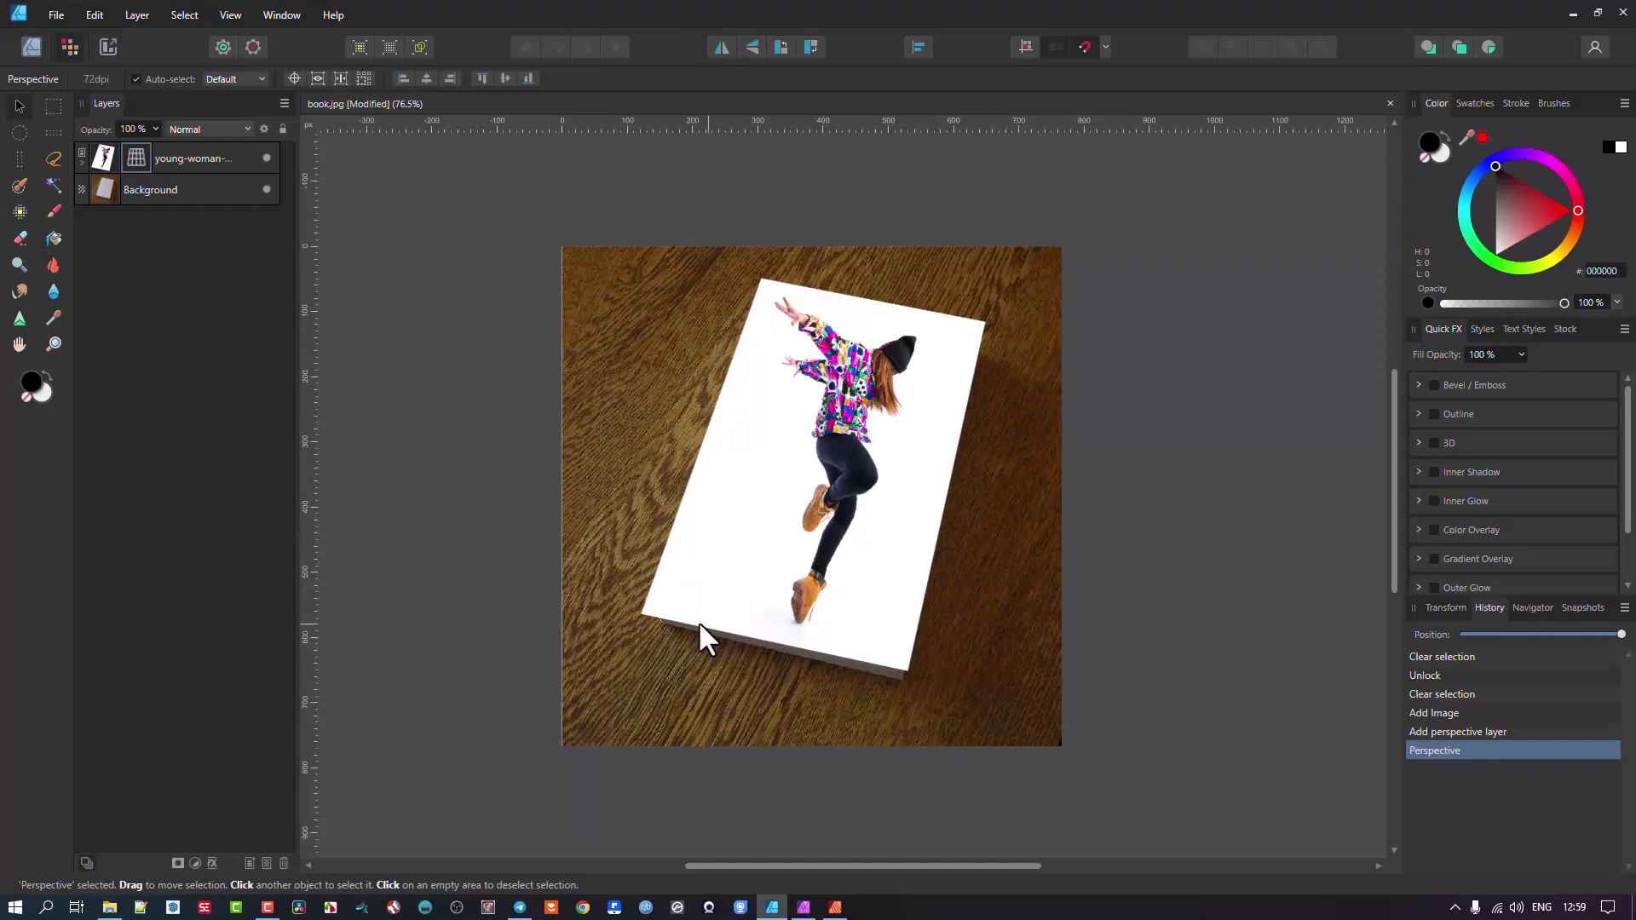
click(31, 47)
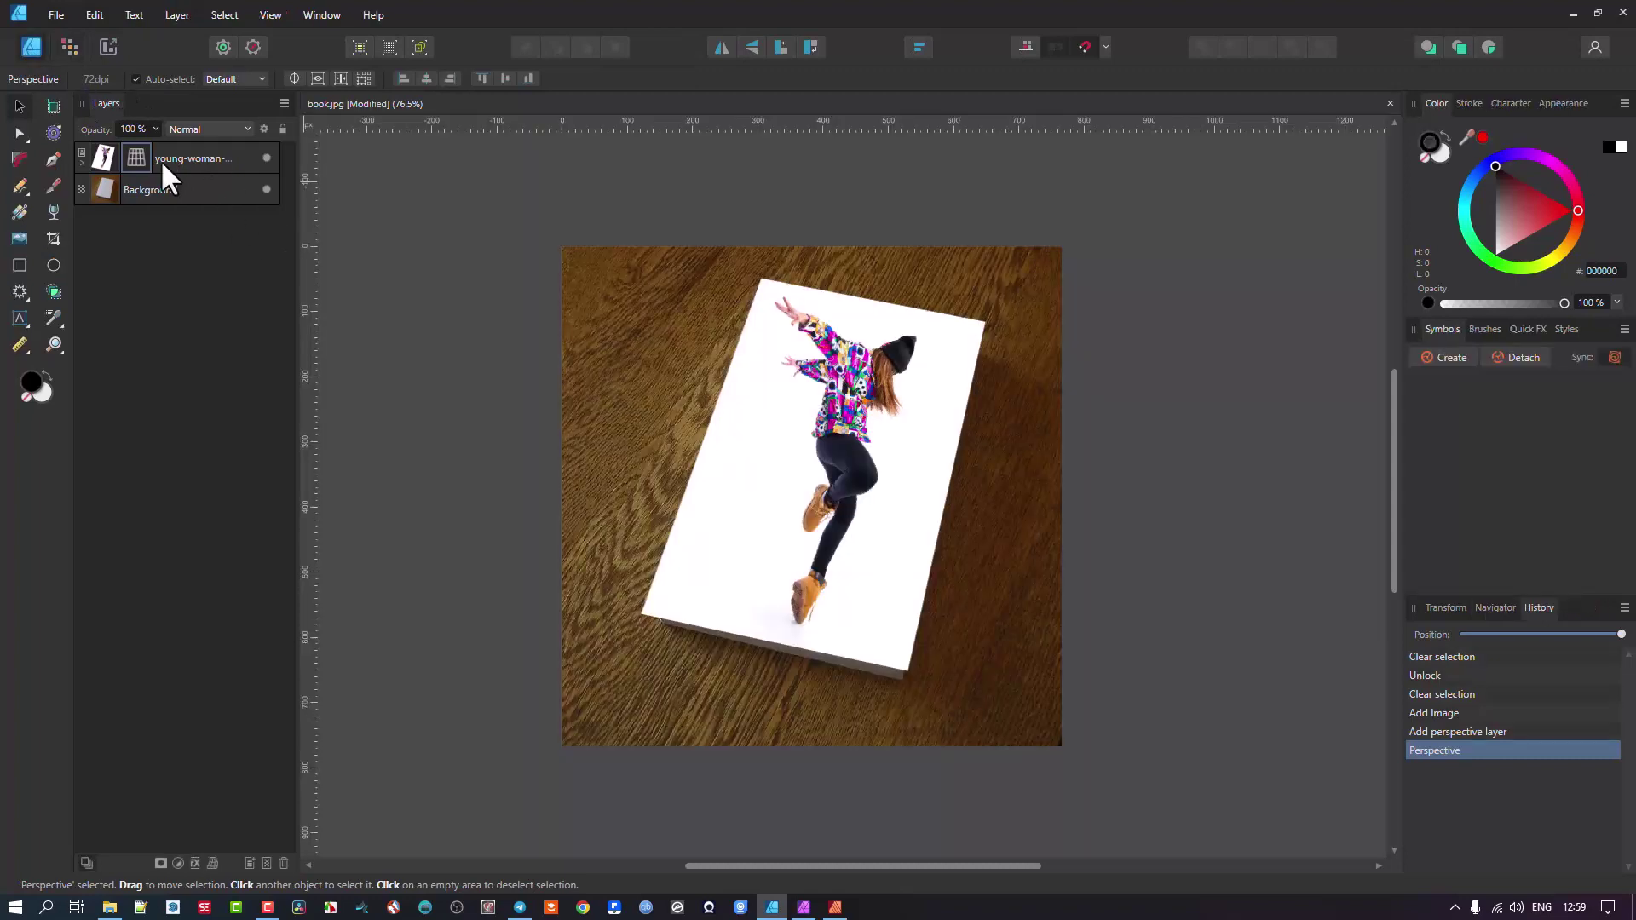
click(267, 159)
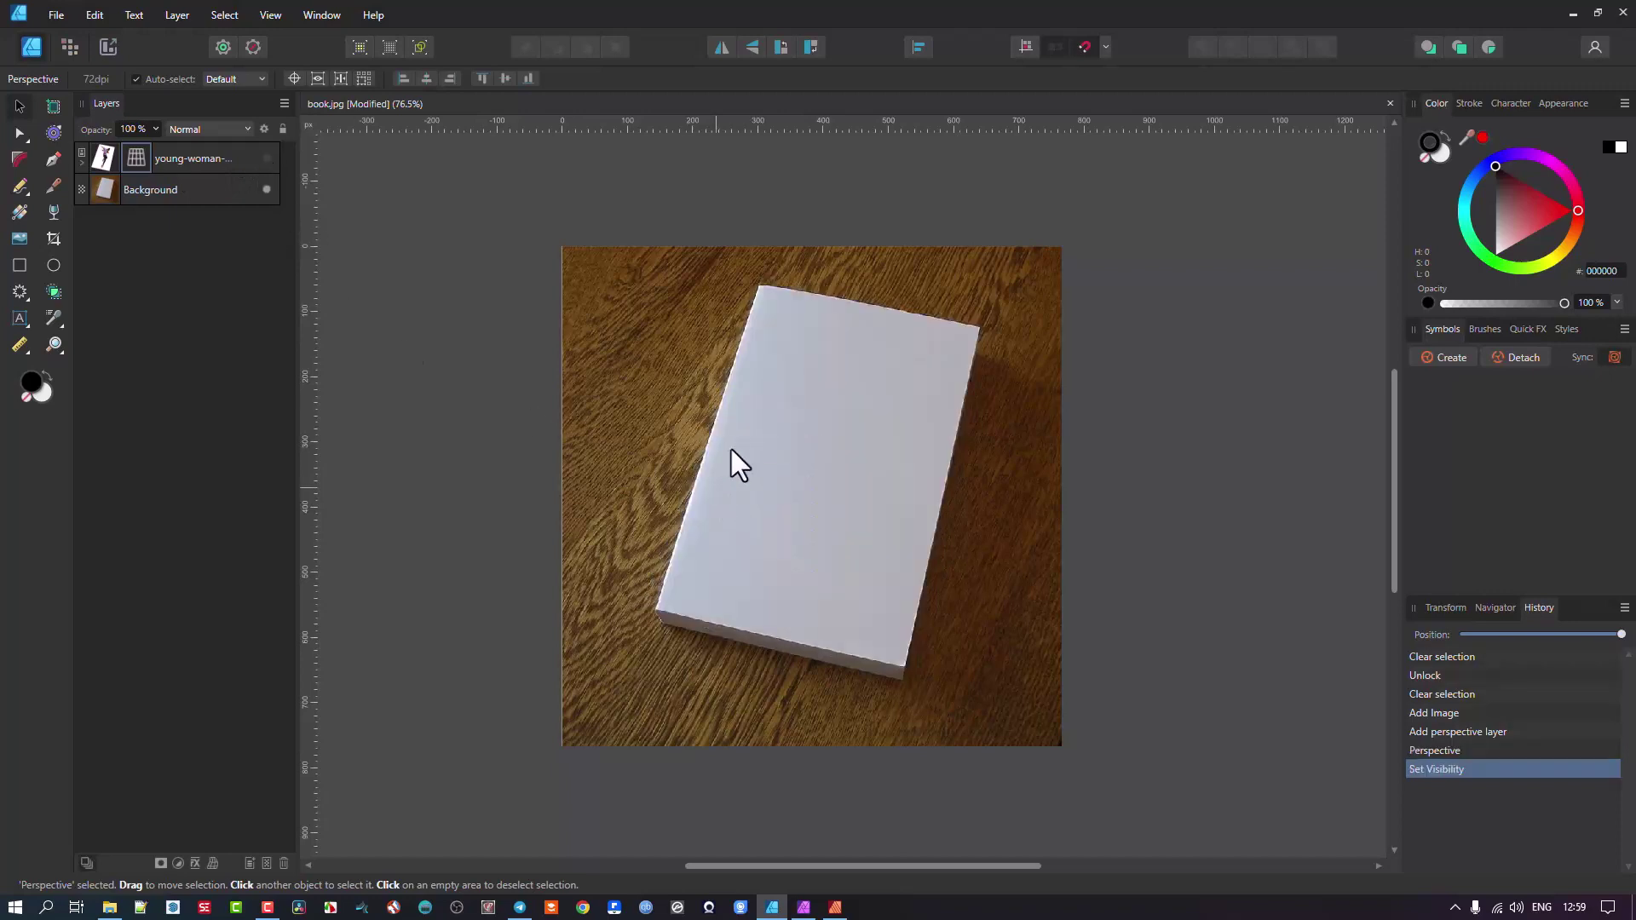
click(139, 189)
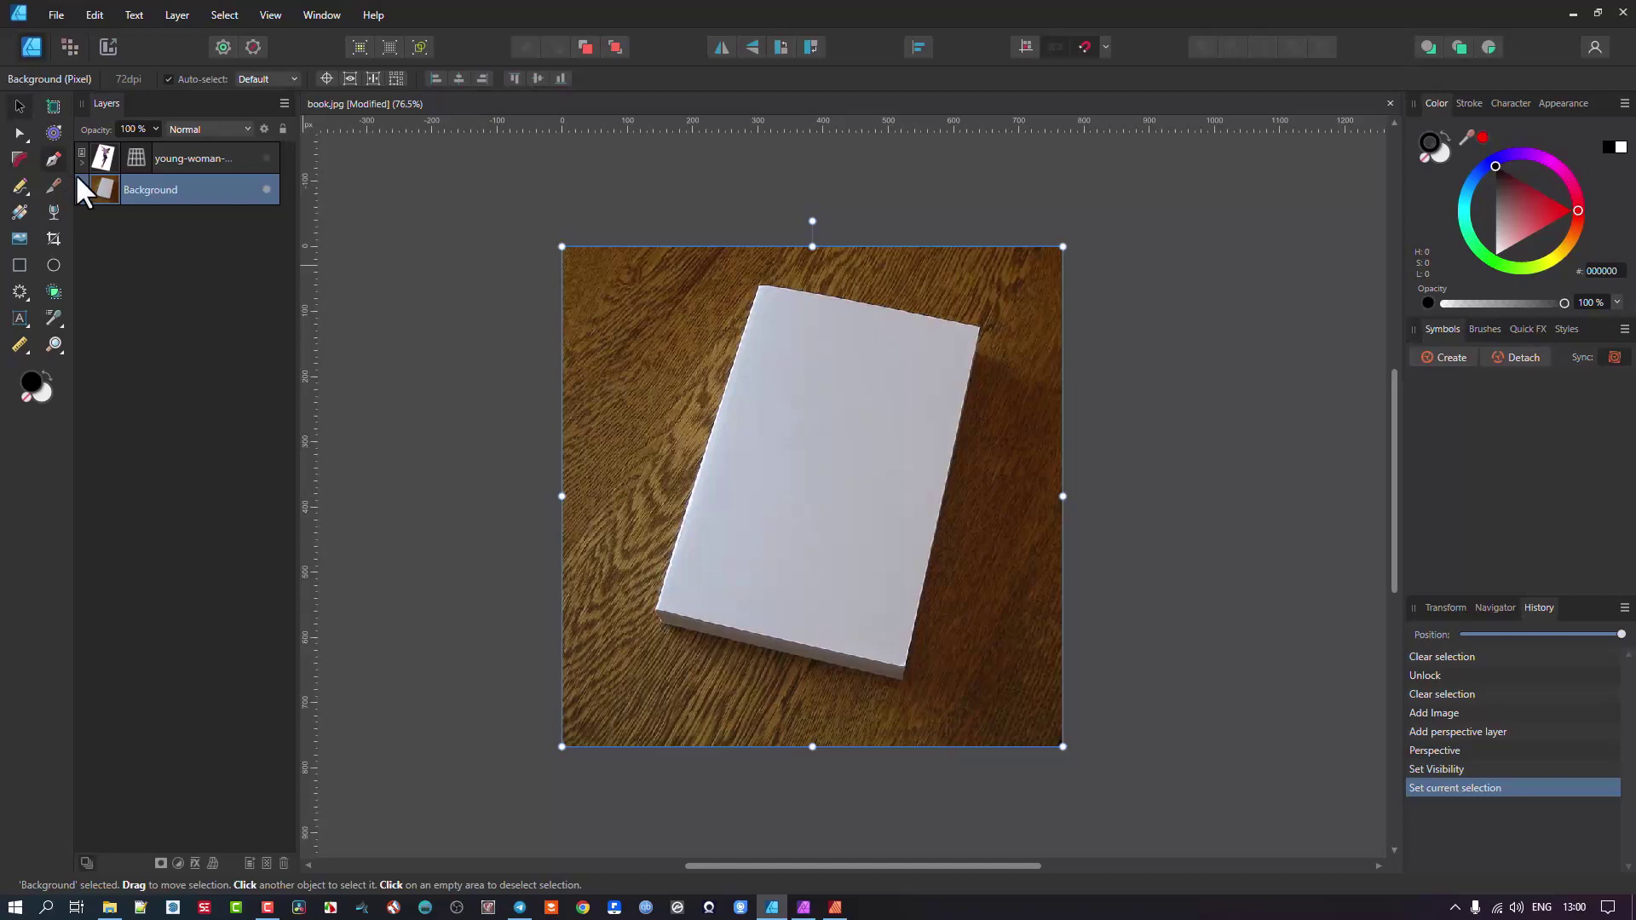
Trace a closed Pen outline through the book cover's four corners
scroll(881, 318, up, 3)
key(p)
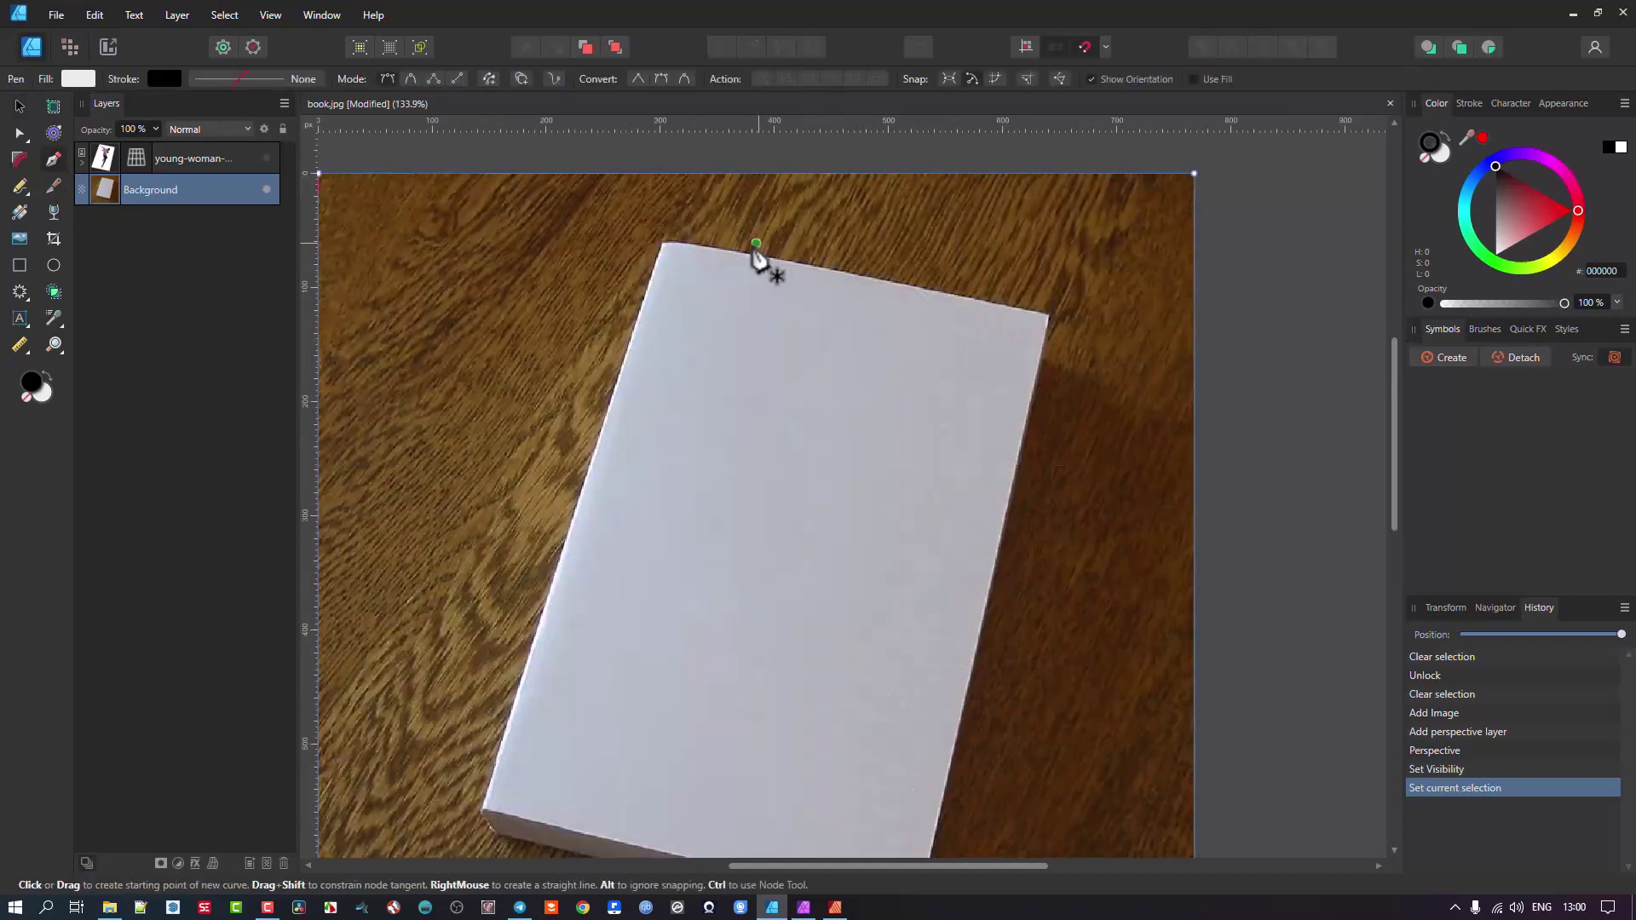
click(663, 244)
click(1050, 319)
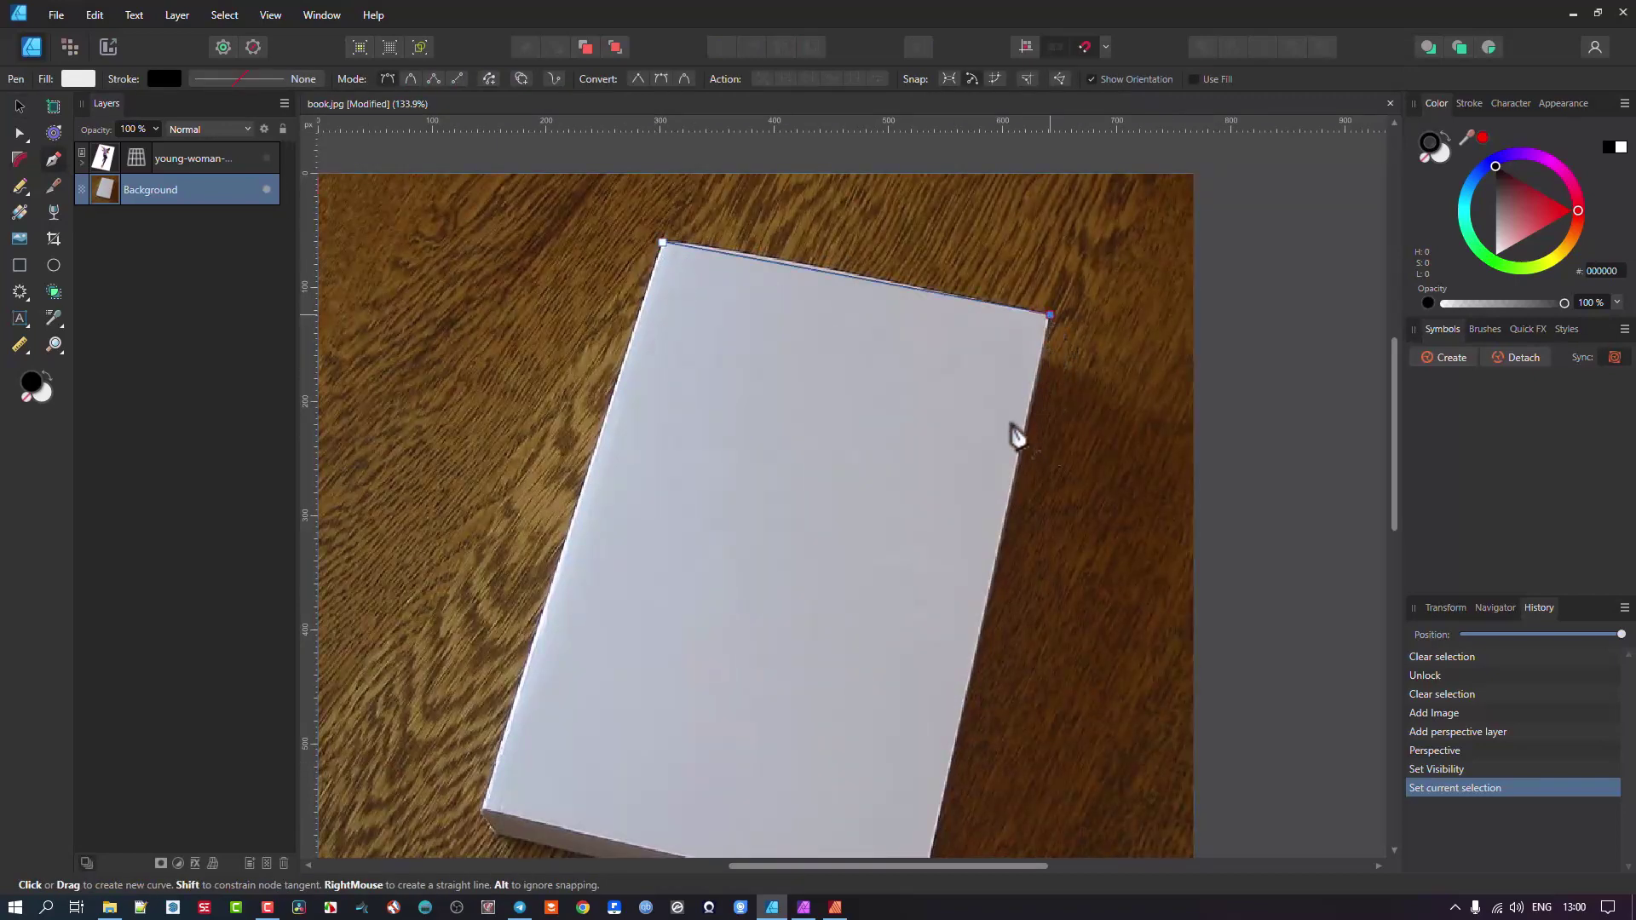
scroll(1010, 383, down, 5)
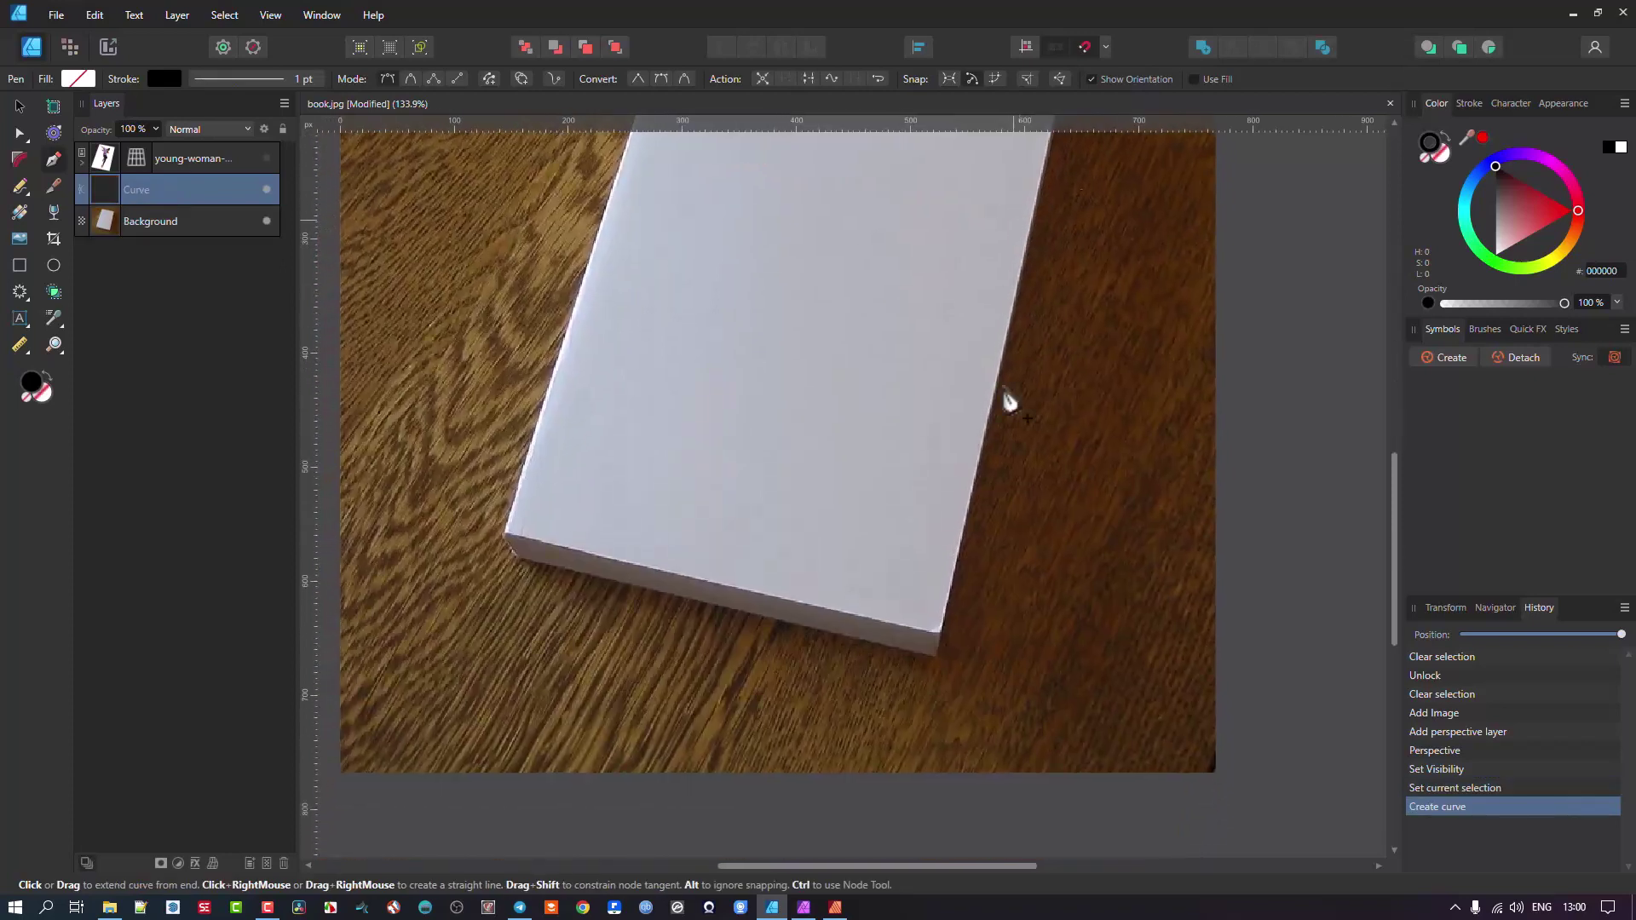
click(941, 633)
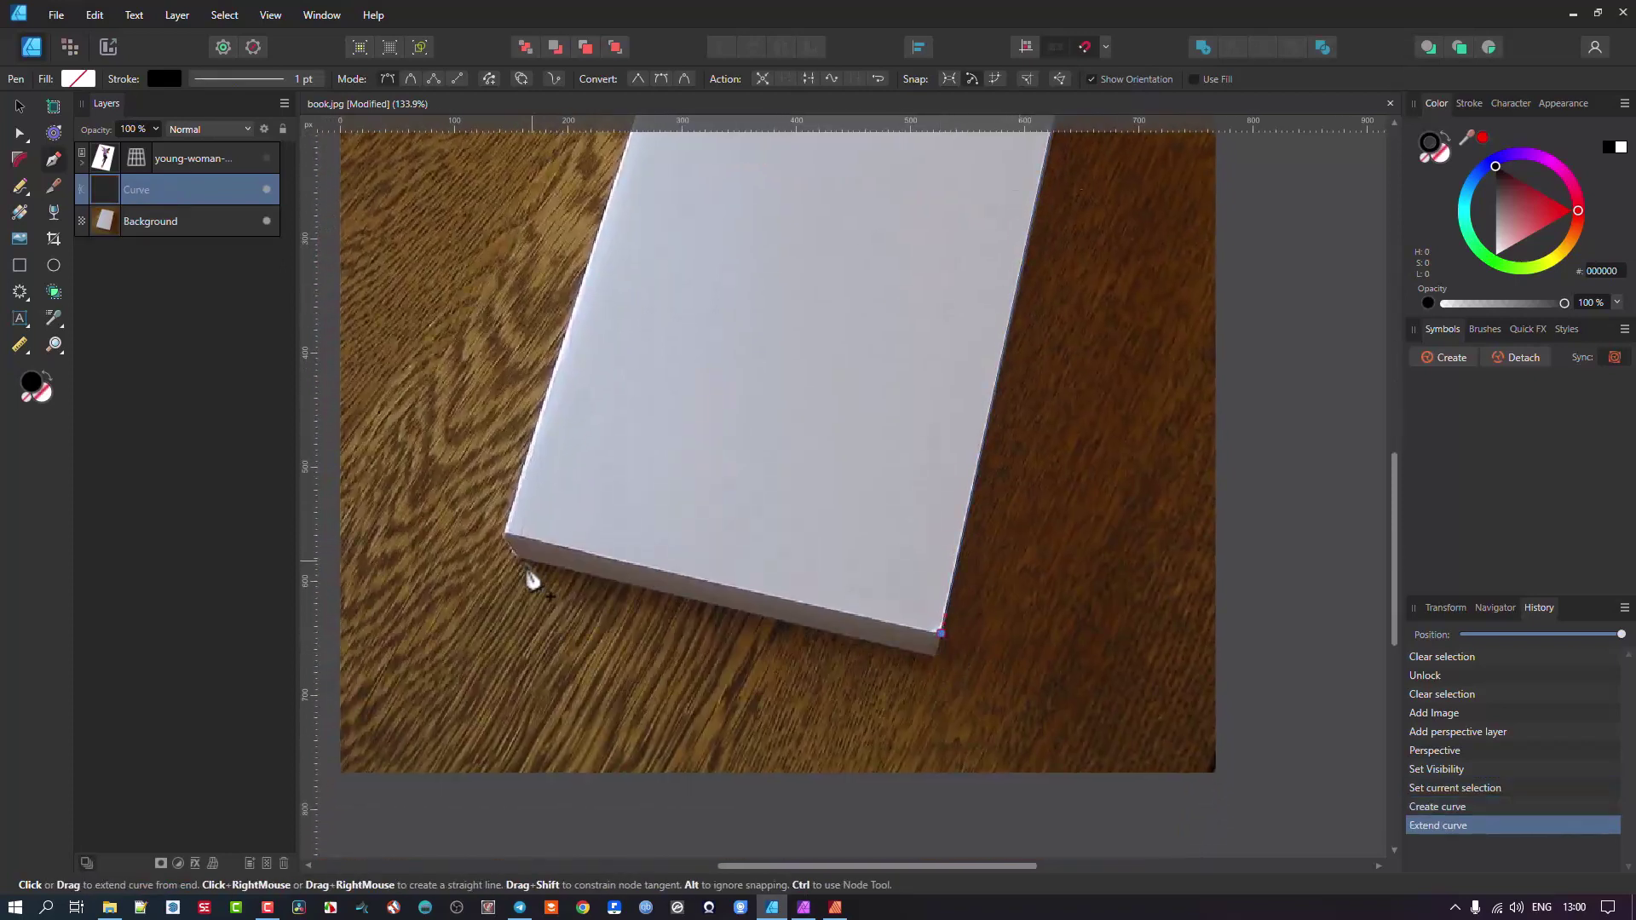
click(508, 538)
scroll(588, 447, up, 2)
scroll(588, 439, up, 5)
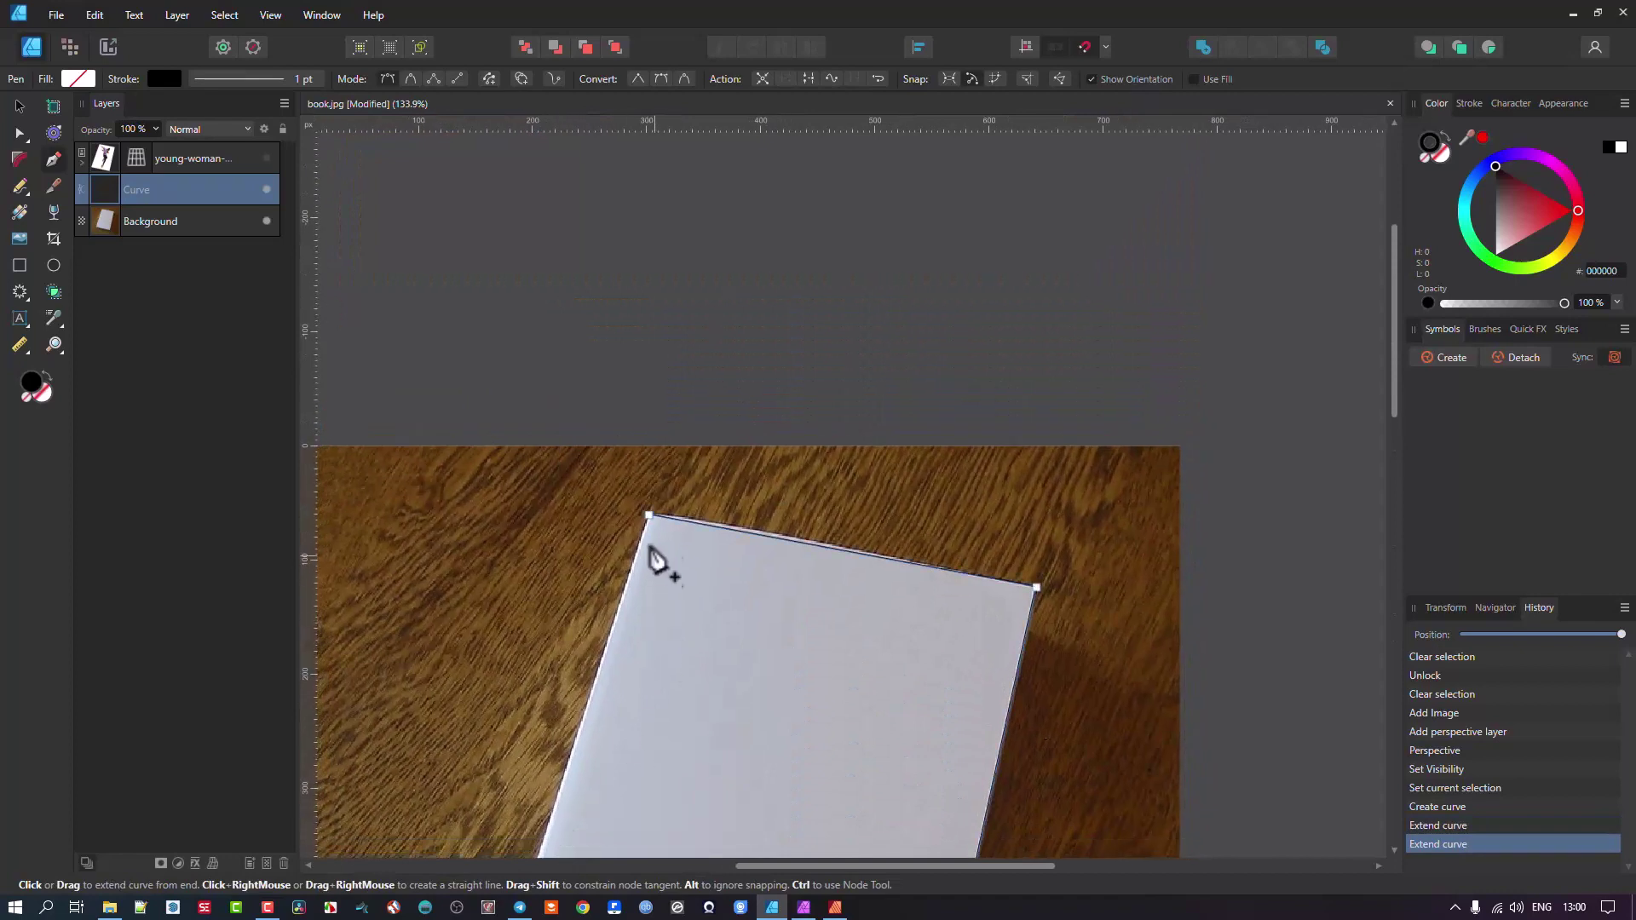
click(650, 516)
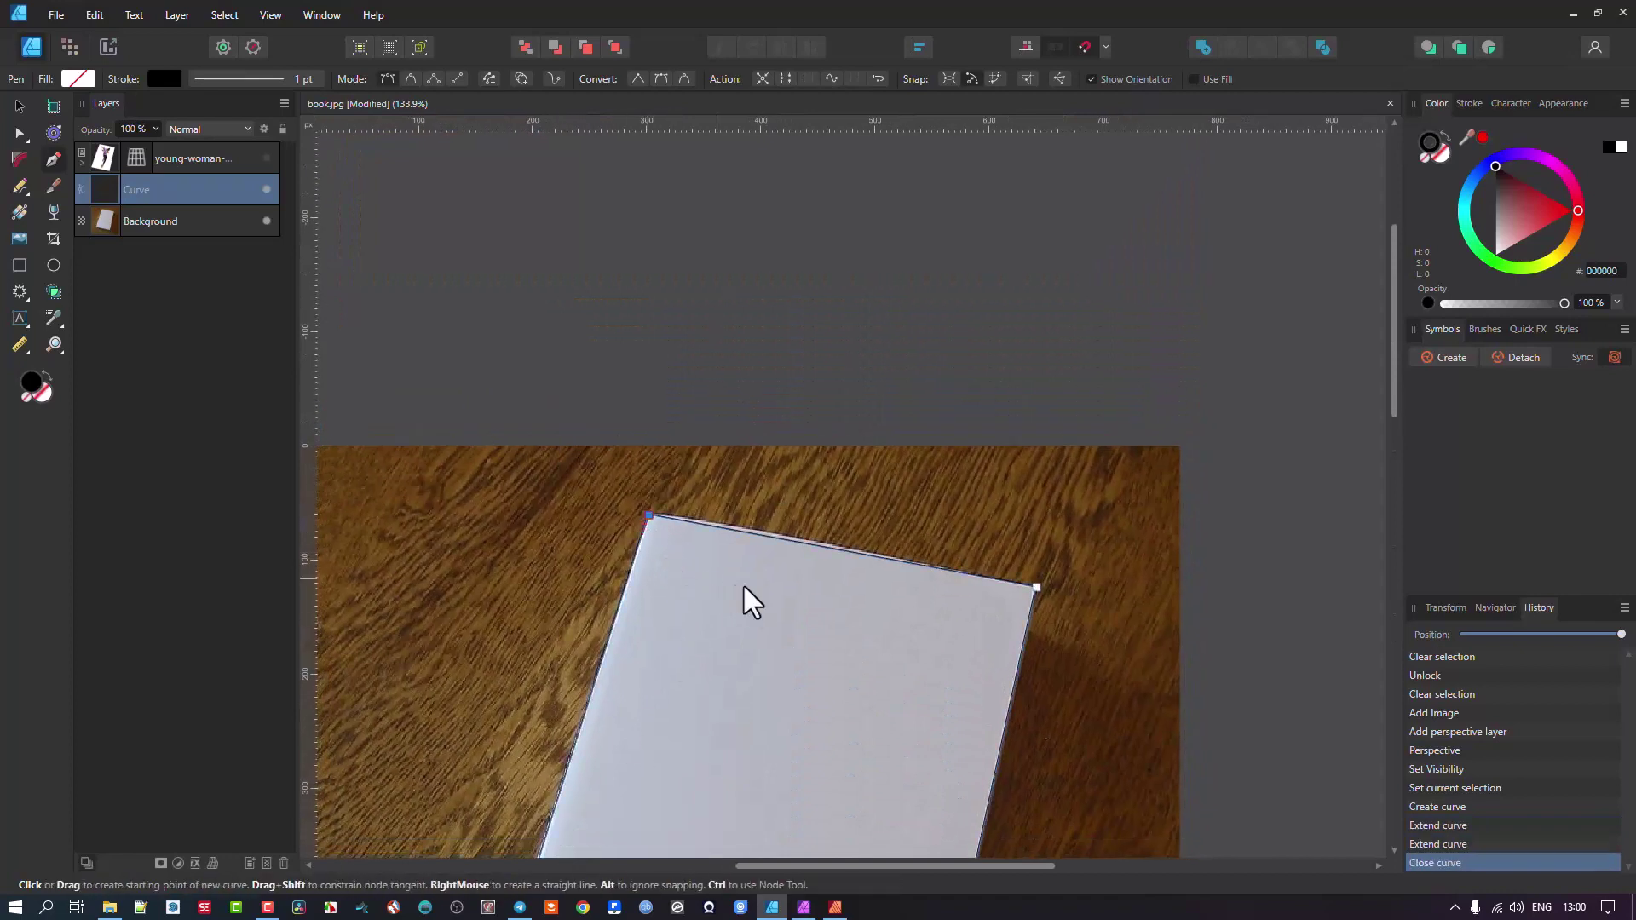
scroll(785, 547, up, 3)
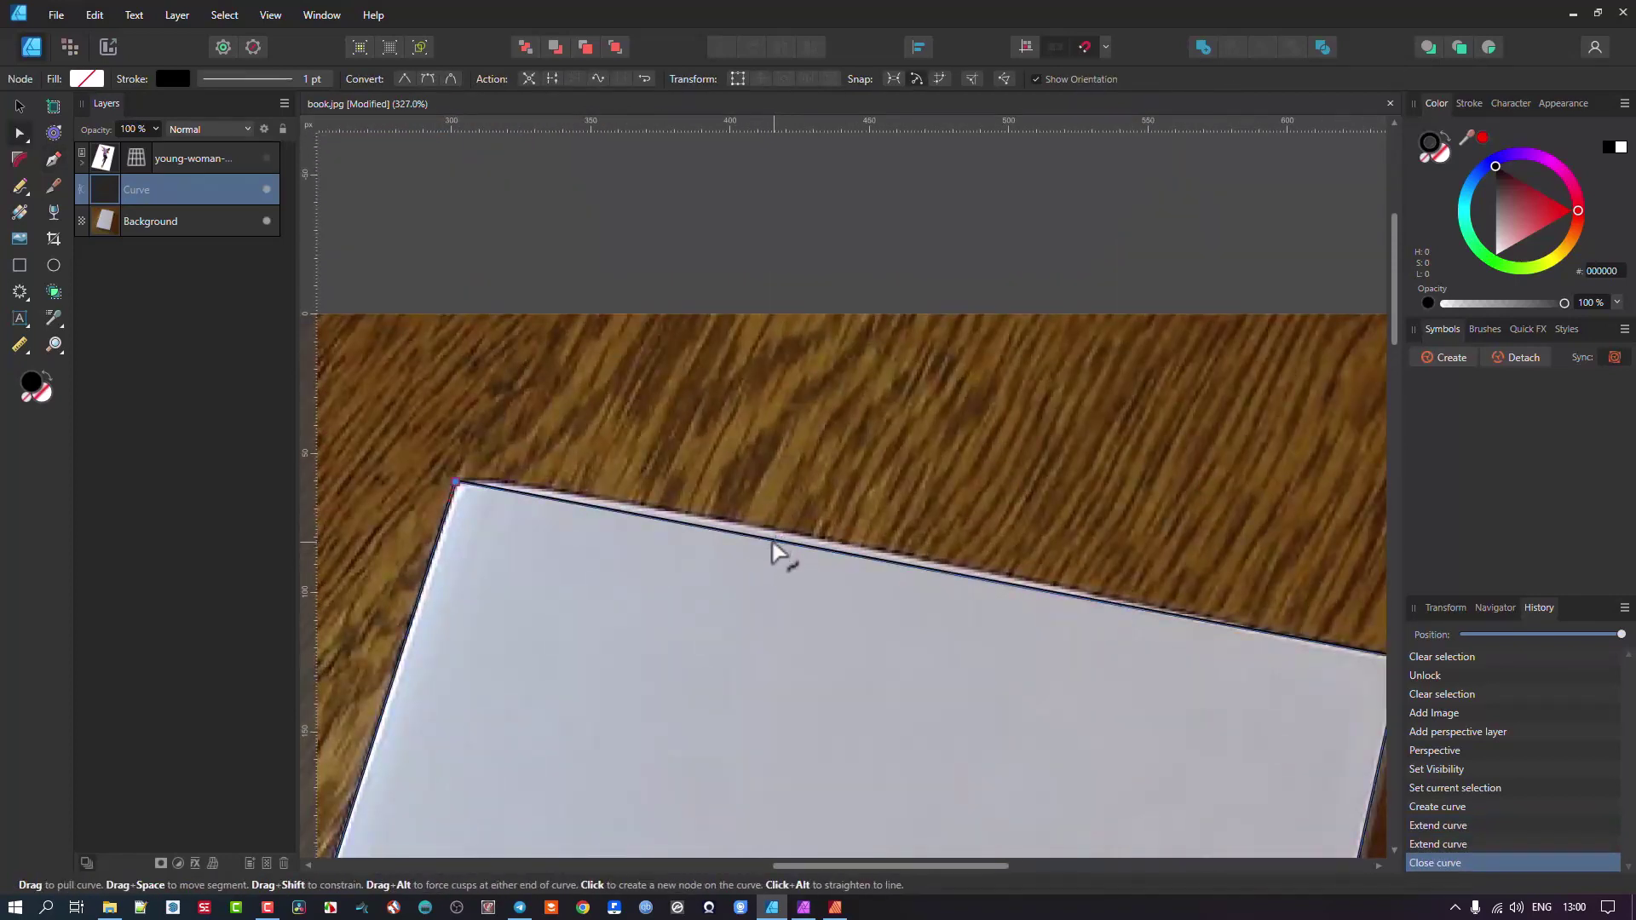
Bend the outline's top and left edges to follow the cover's curved shape
click(755, 528)
drag(761, 539, 652, 518)
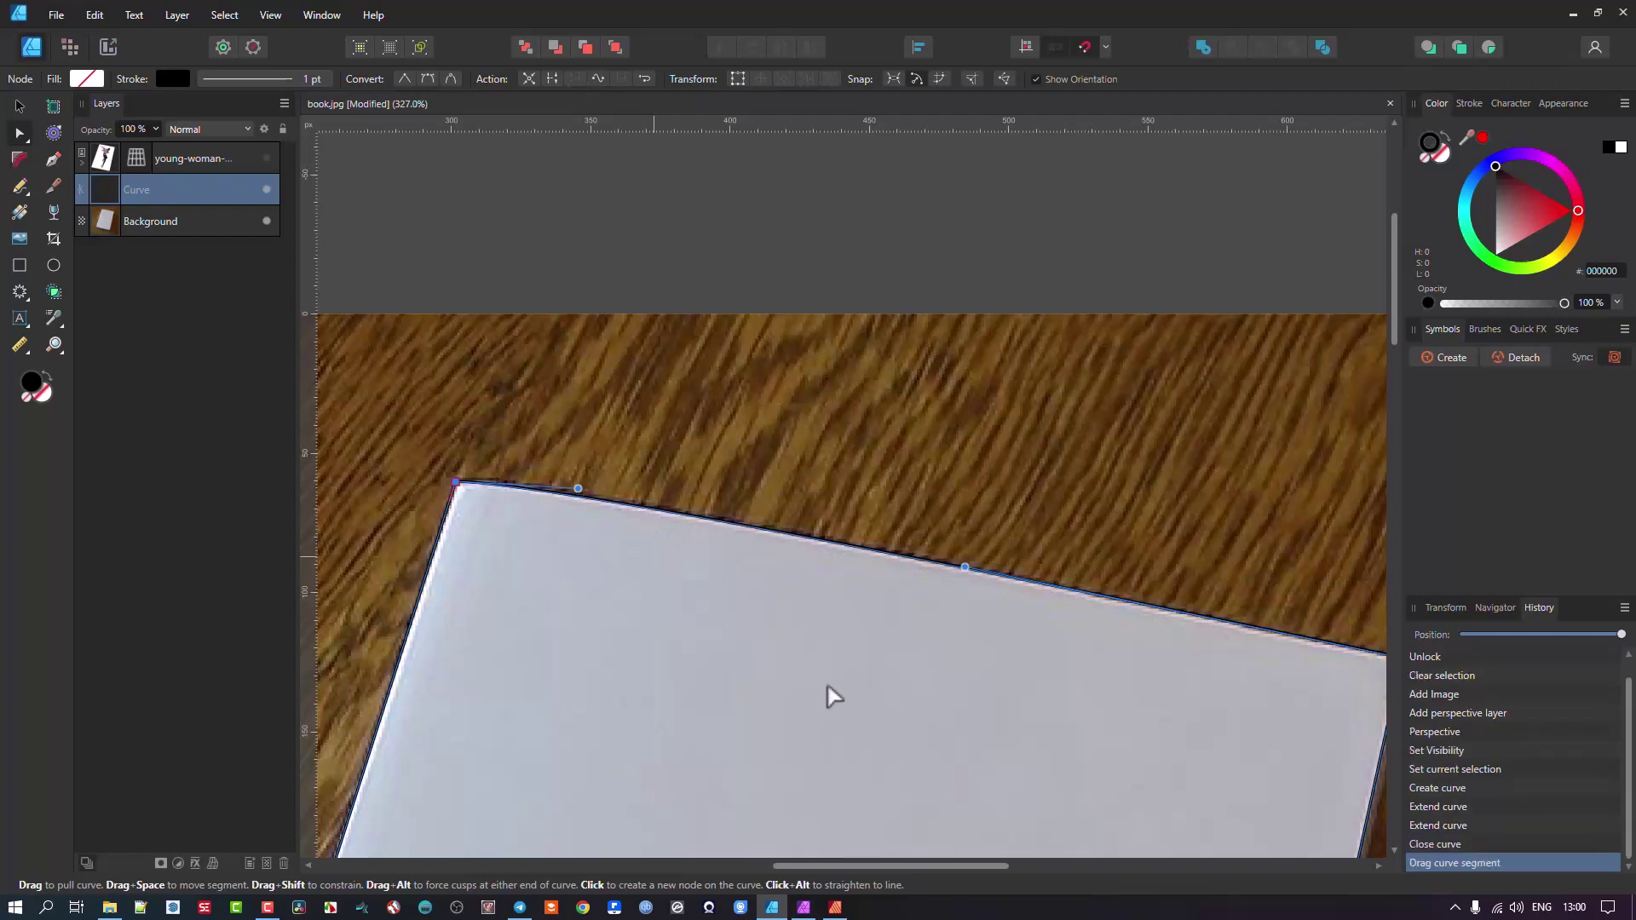
scroll(825, 693, down, 5)
drag(764, 622, 960, 423)
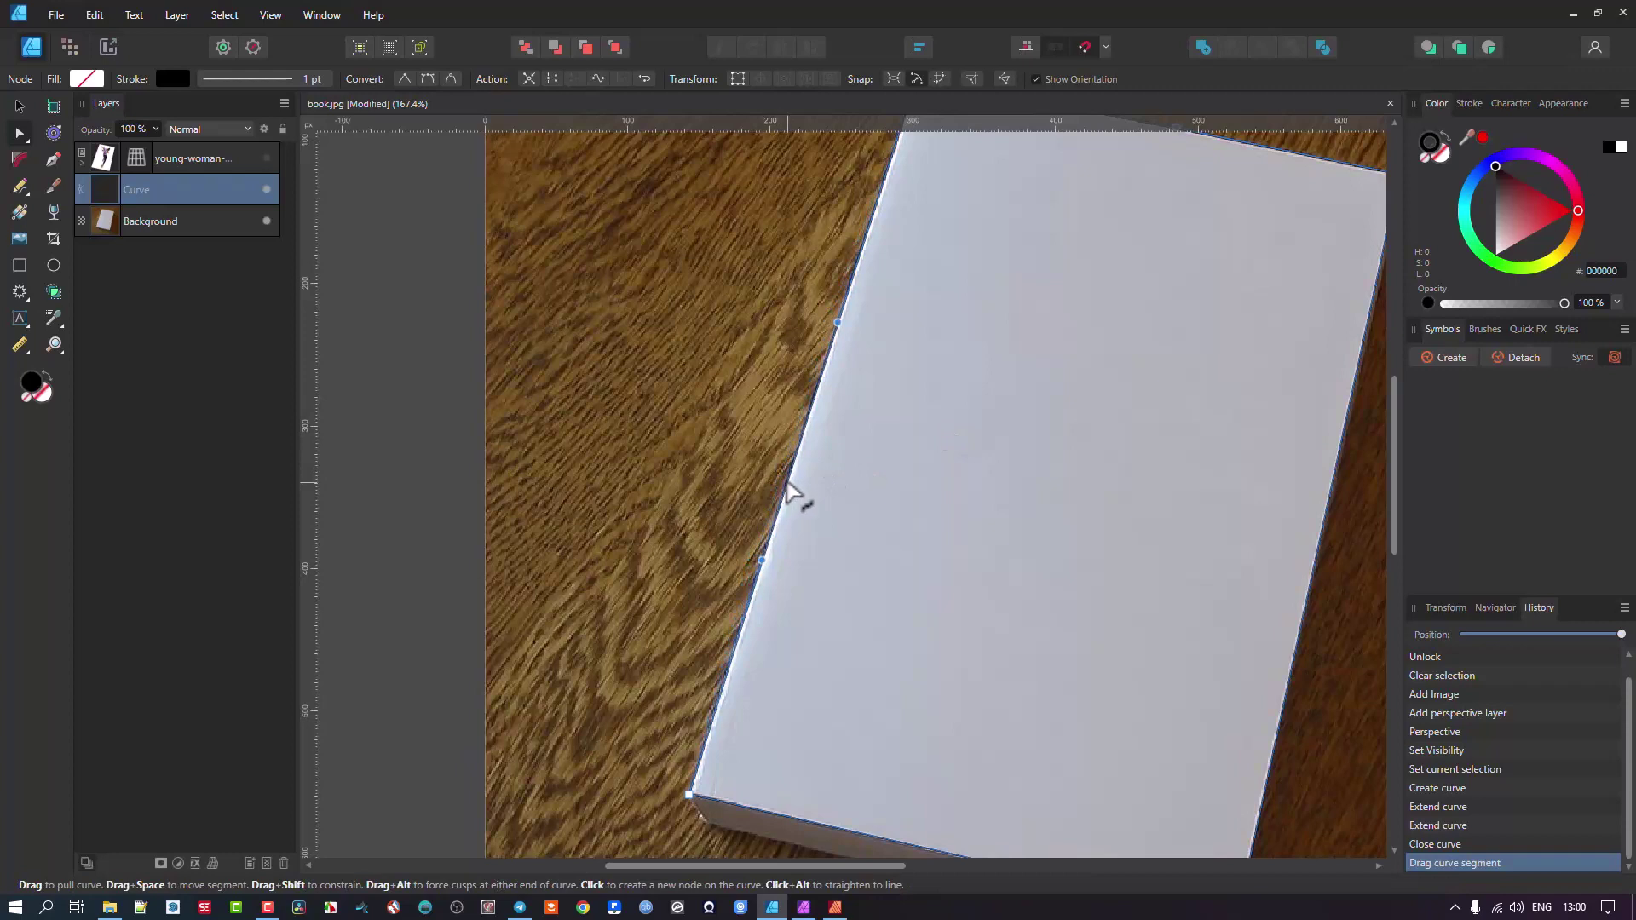
click(792, 492)
scroll(938, 500, down, 6)
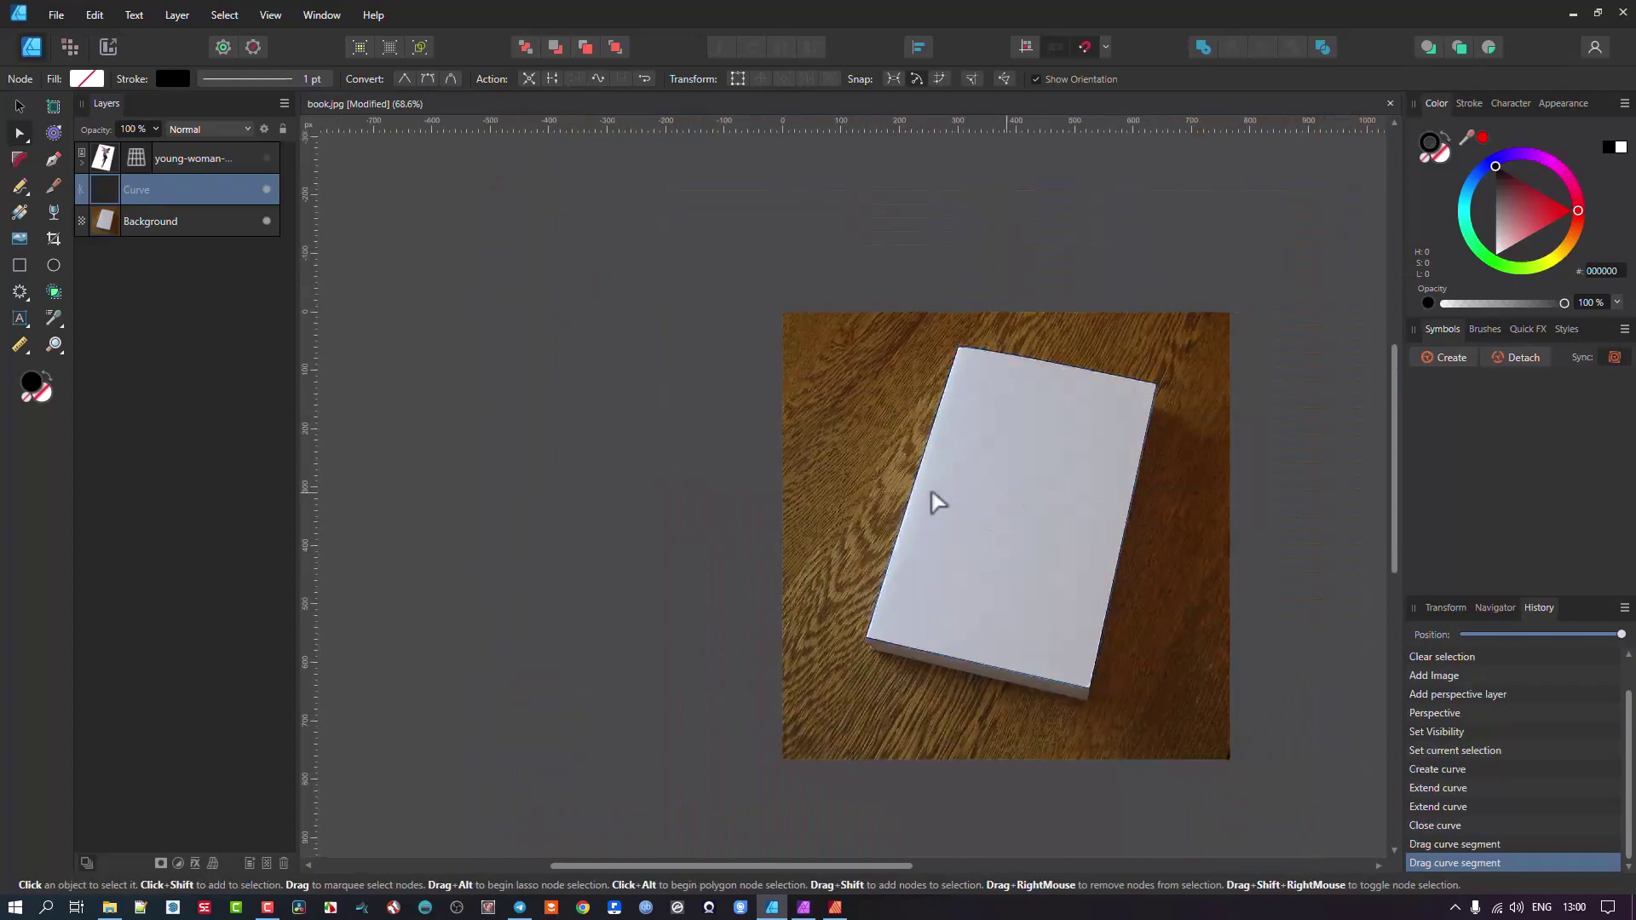
Scroll the view back over the traced book cover
scroll(856, 484, up, 4)
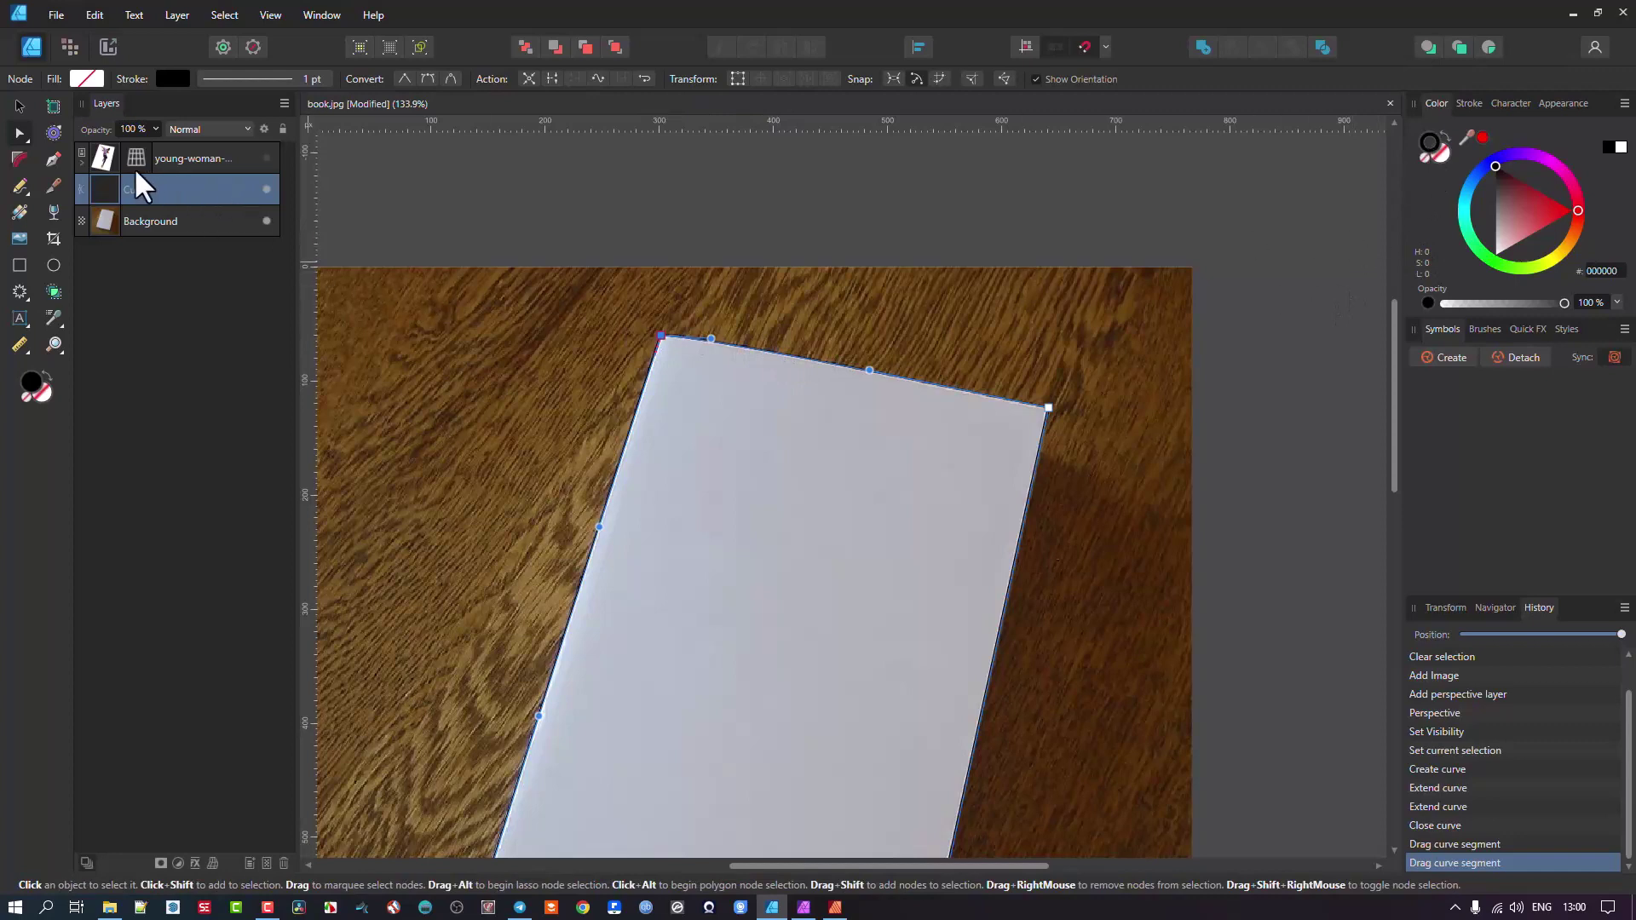
Show the dancer photo, cut it, and paste it inside the Curve cover shape
click(266, 157)
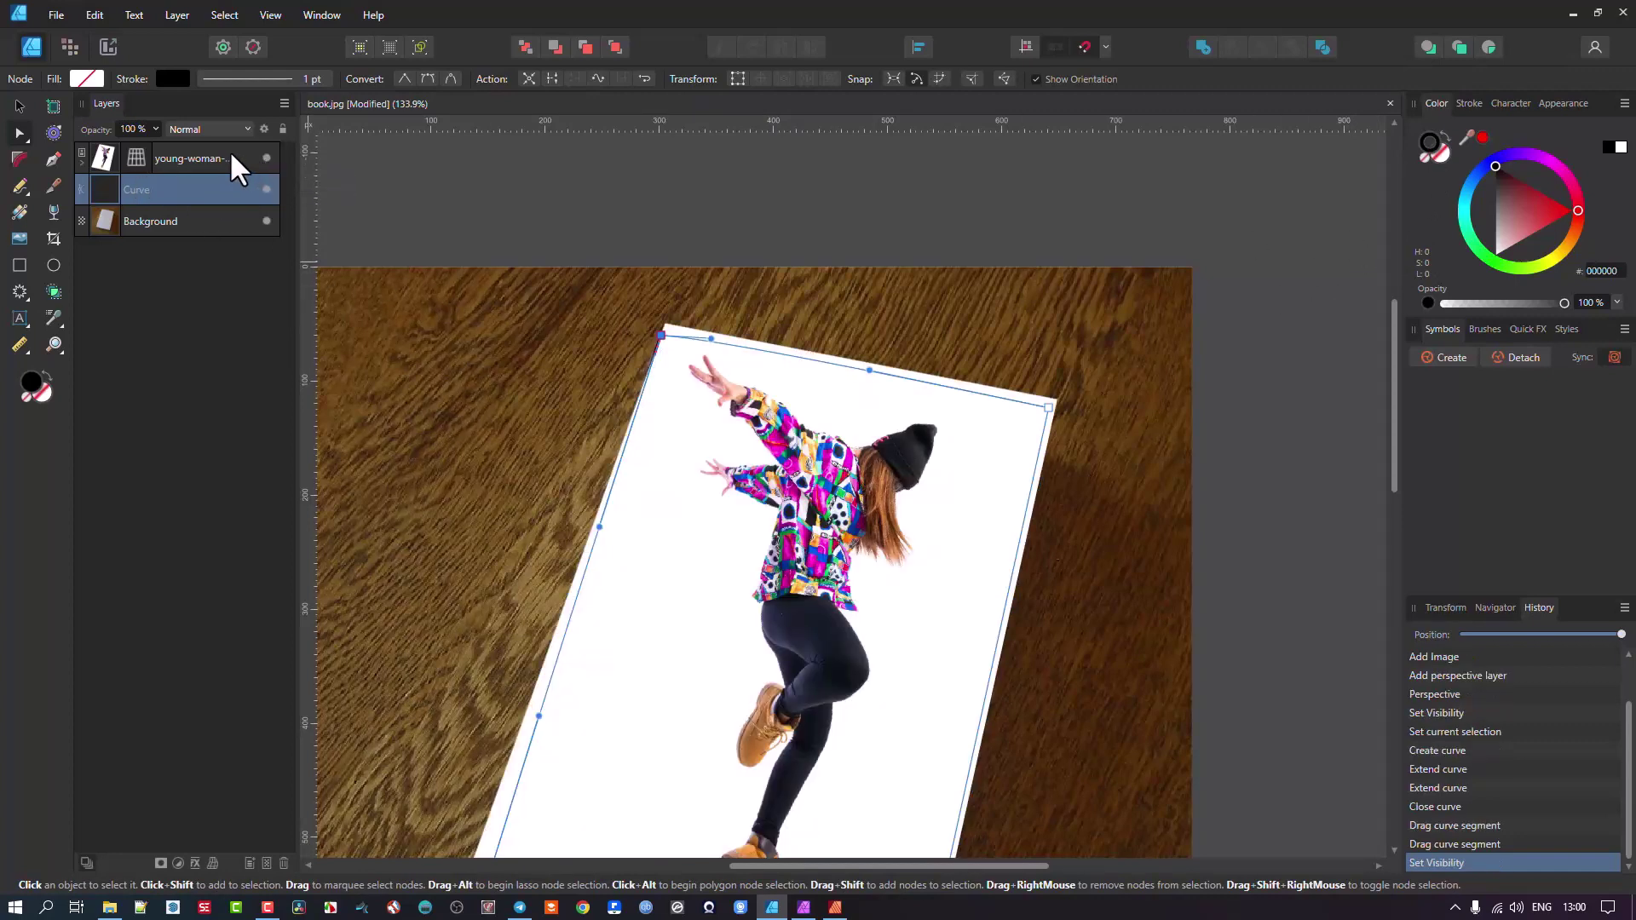
click(228, 153)
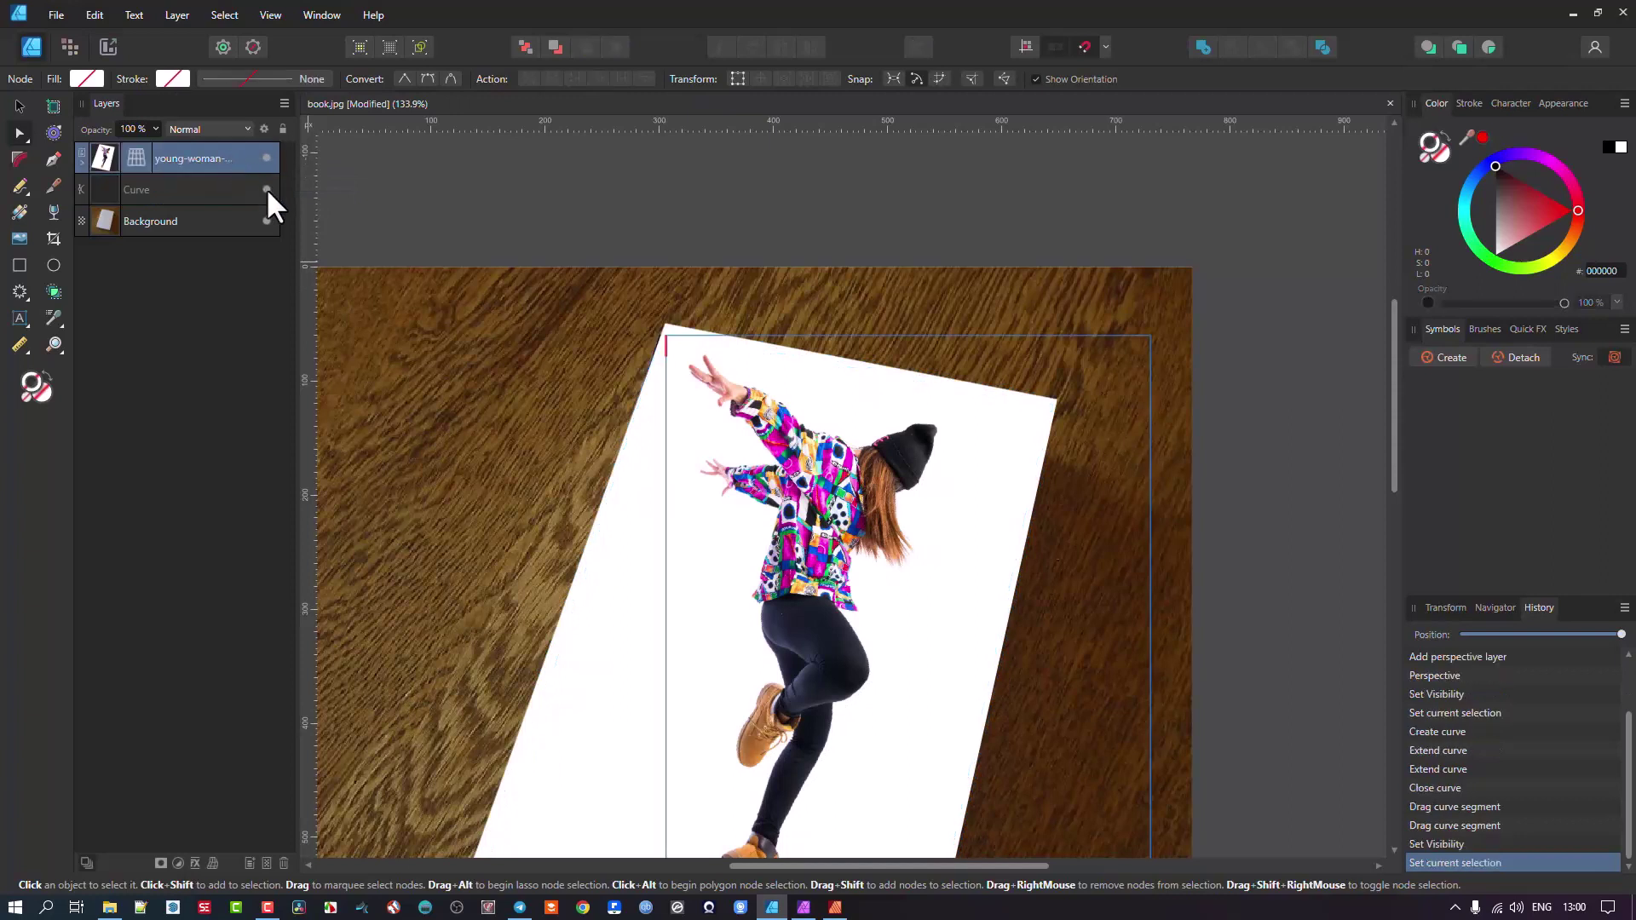
key(ctrl+x)
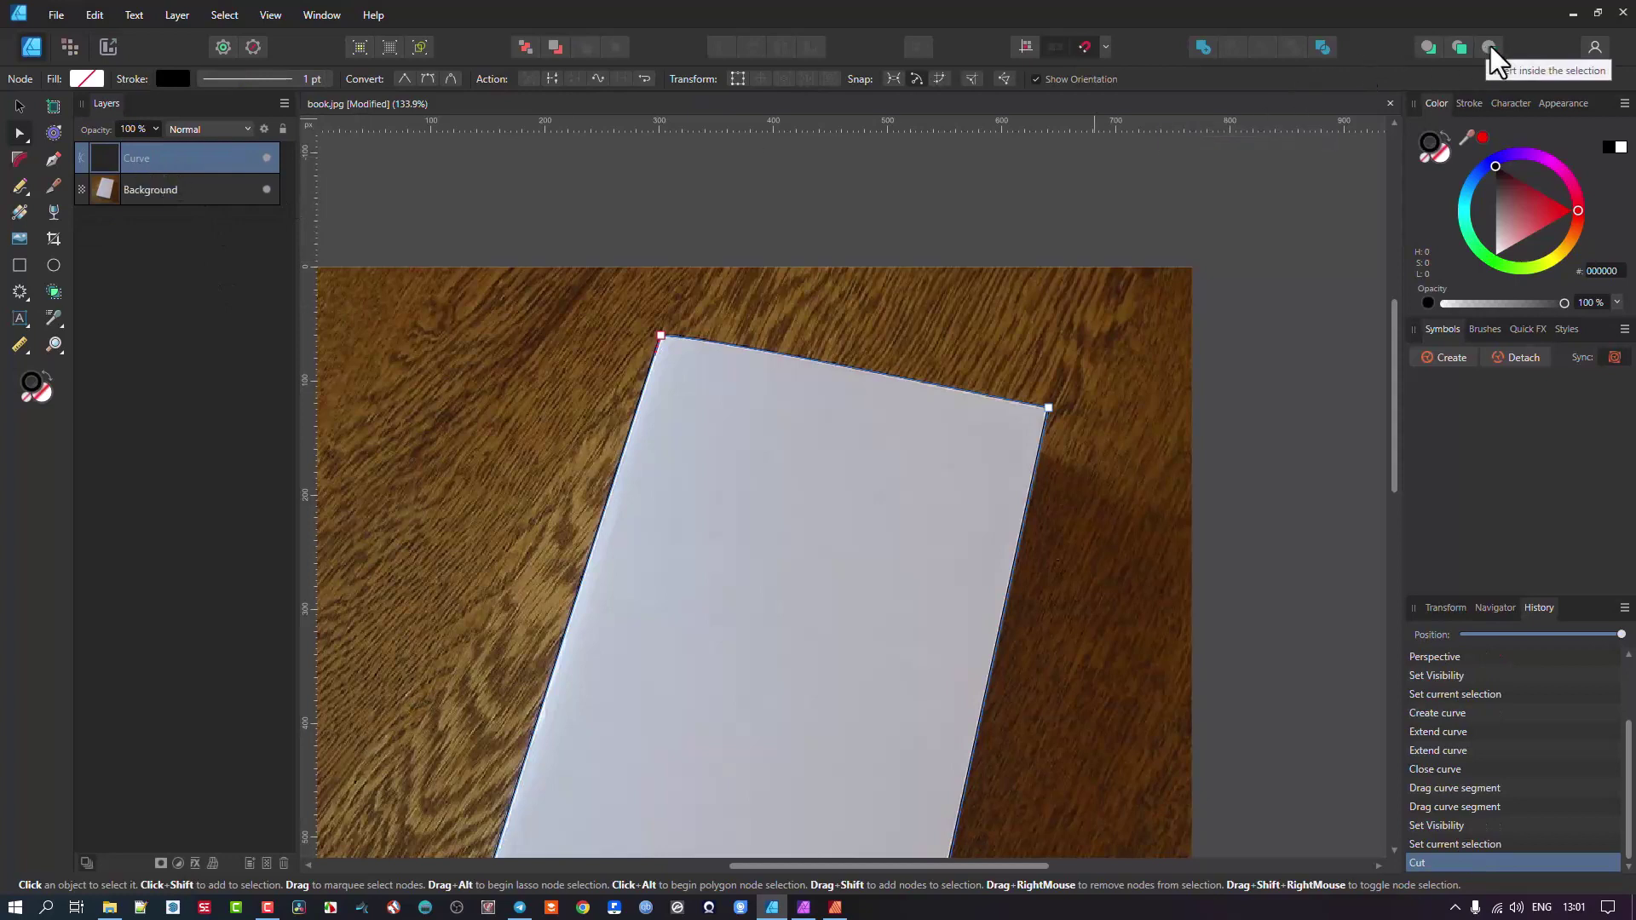
scroll(1182, 395, down, 3)
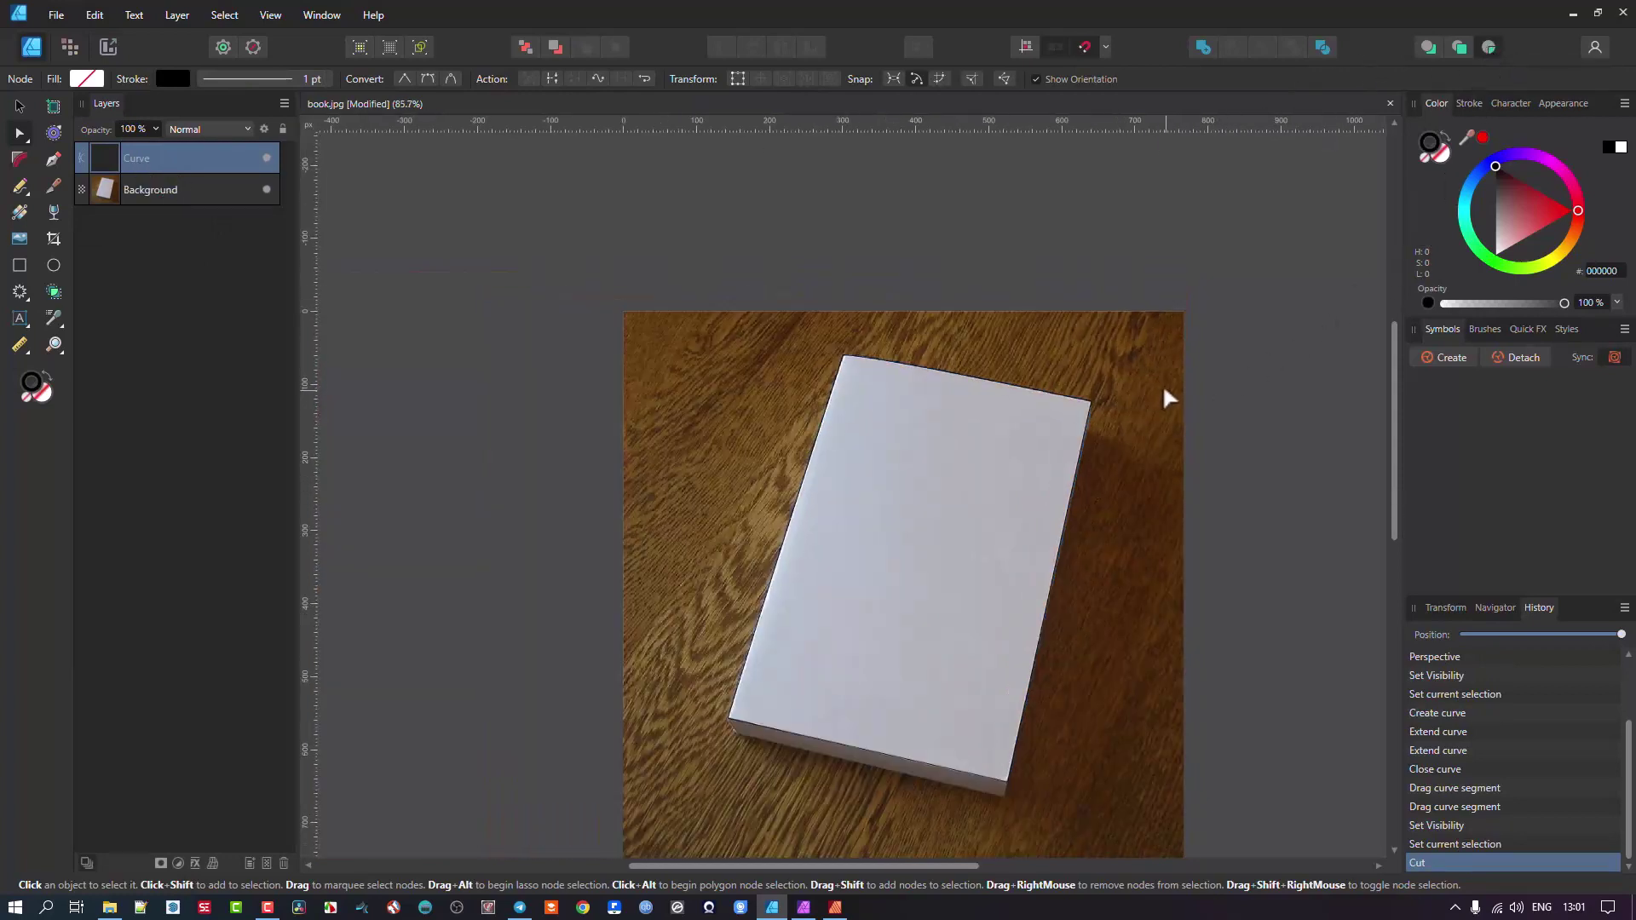
key(ctrl+v)
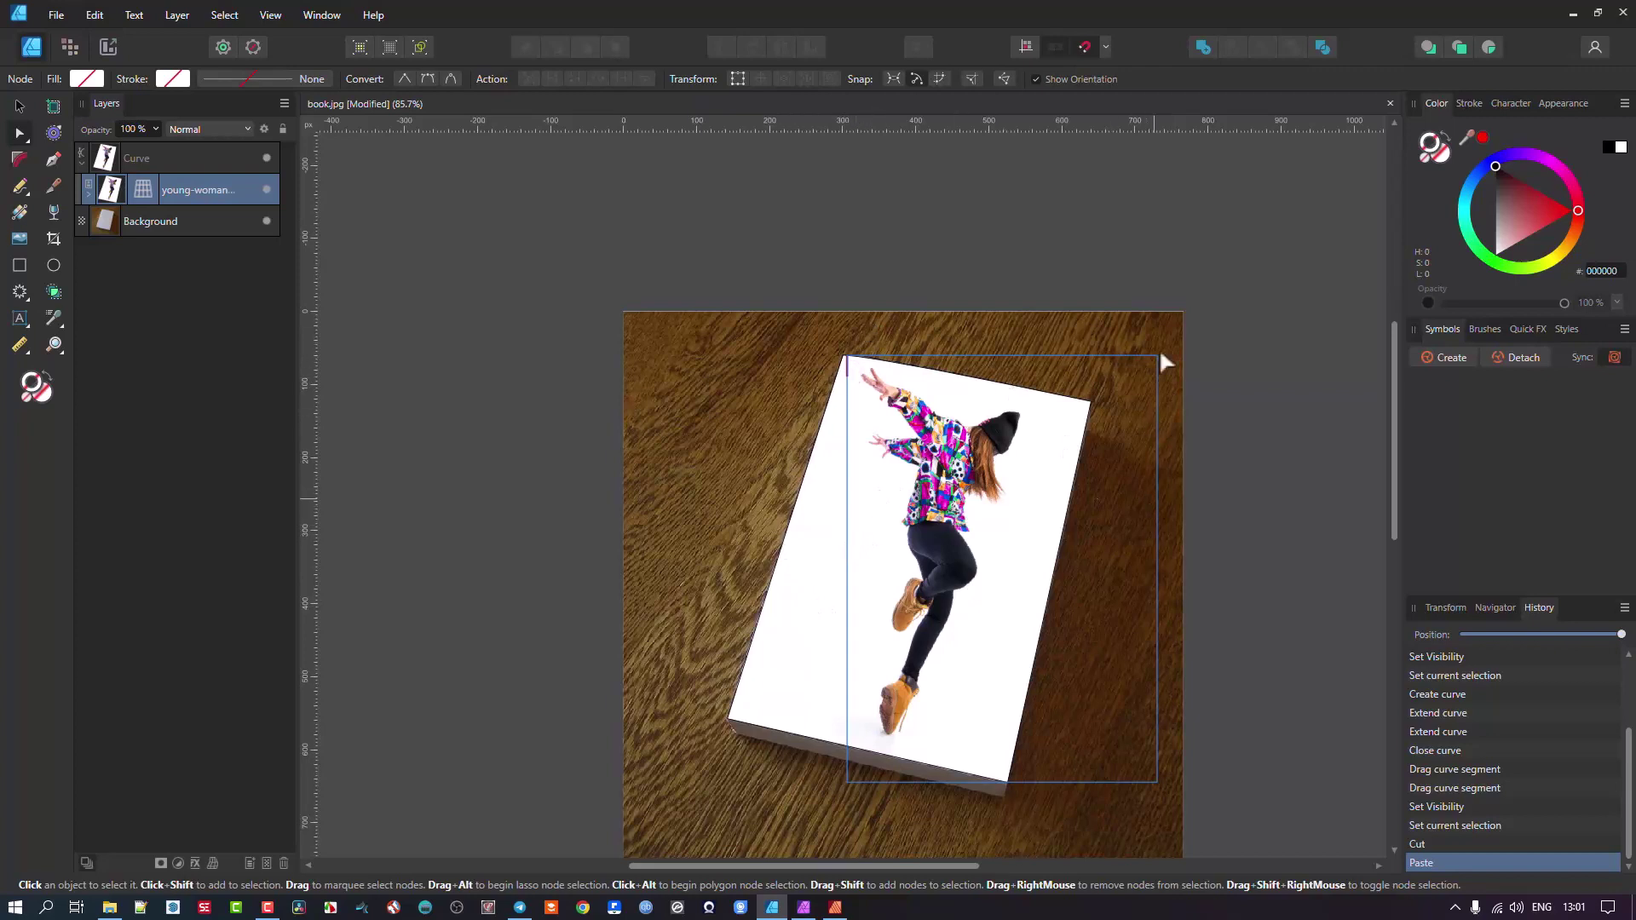
Undo an accidental edge drag, set the Curve's stroke to None, and fit the view
scroll(931, 365, up, 2)
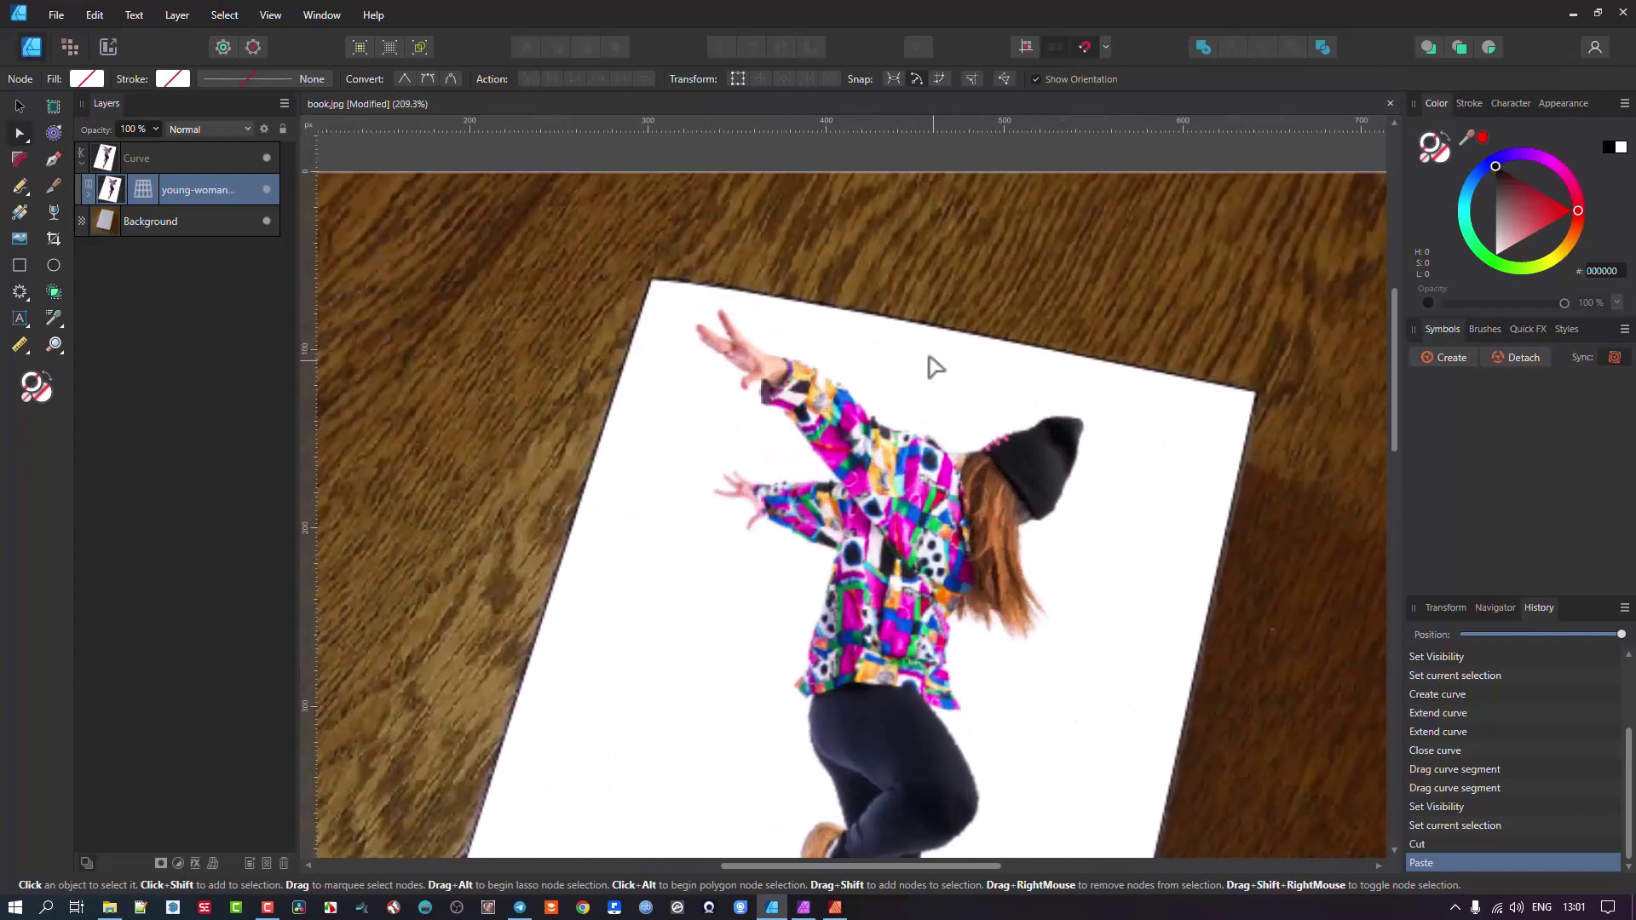
scroll(937, 332, up, 2)
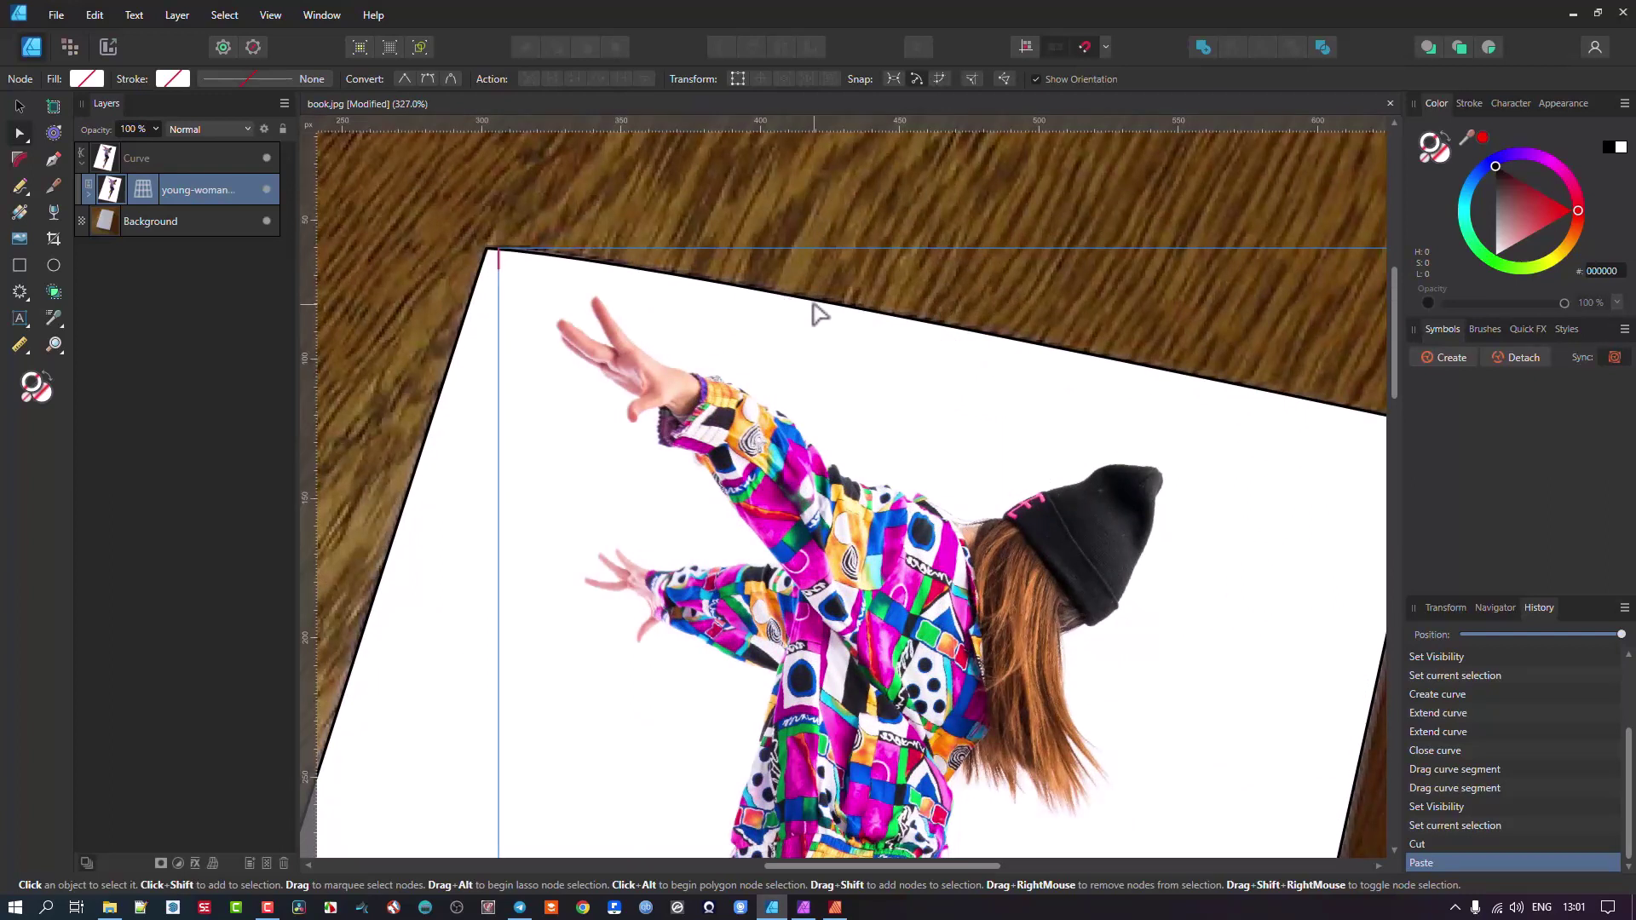
click(201, 160)
drag(909, 329, 887, 362)
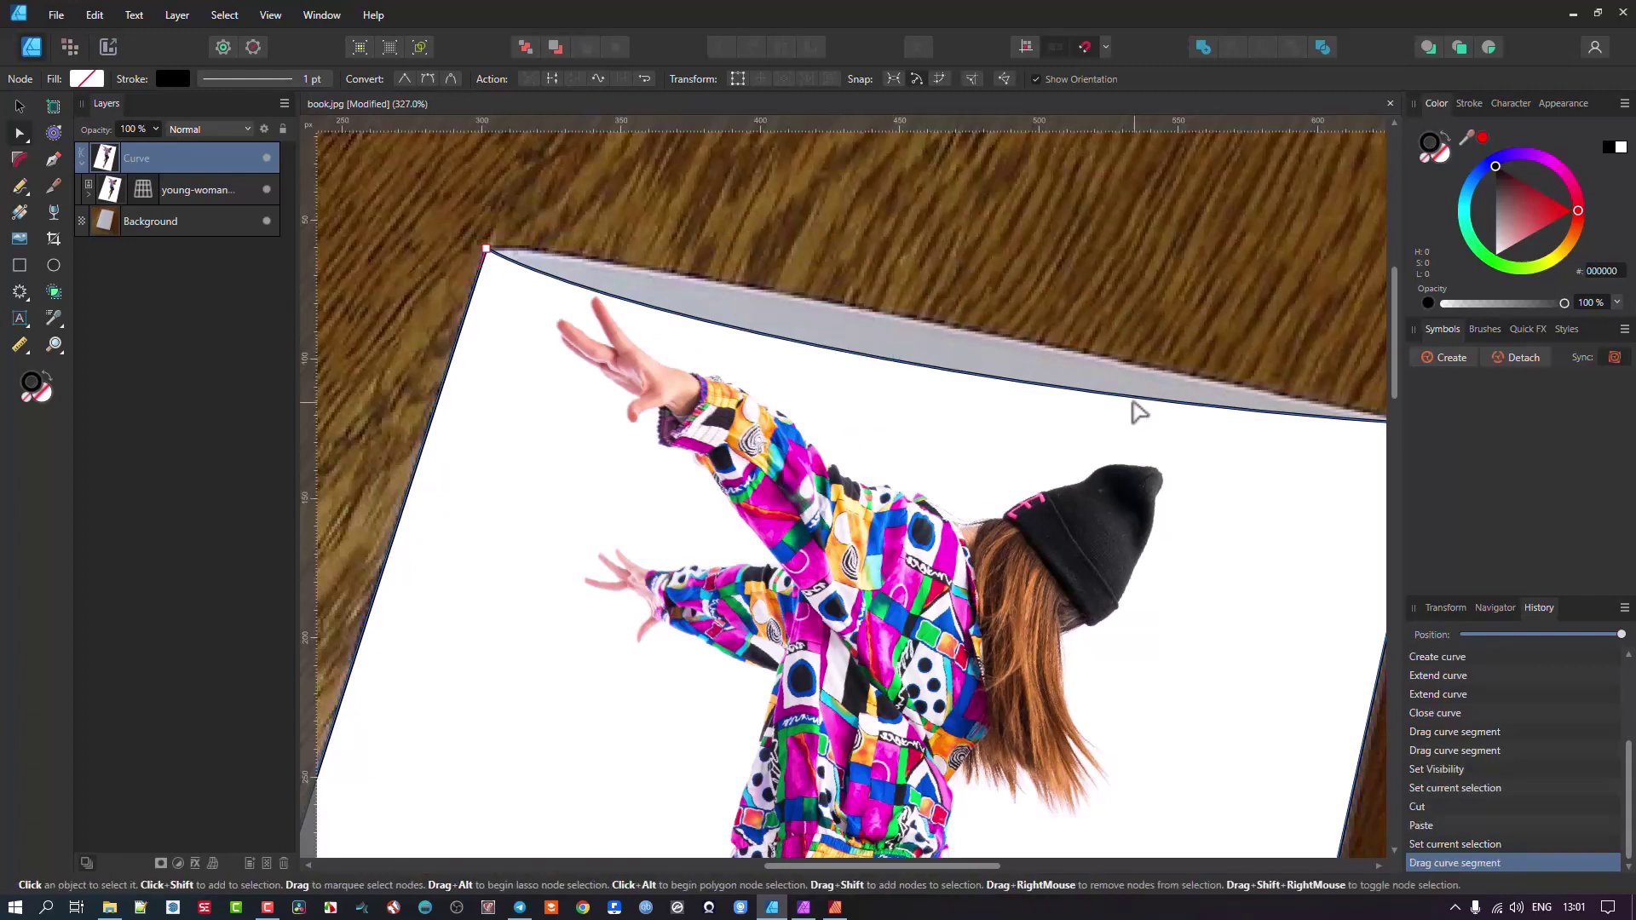
key(ctrl+z)
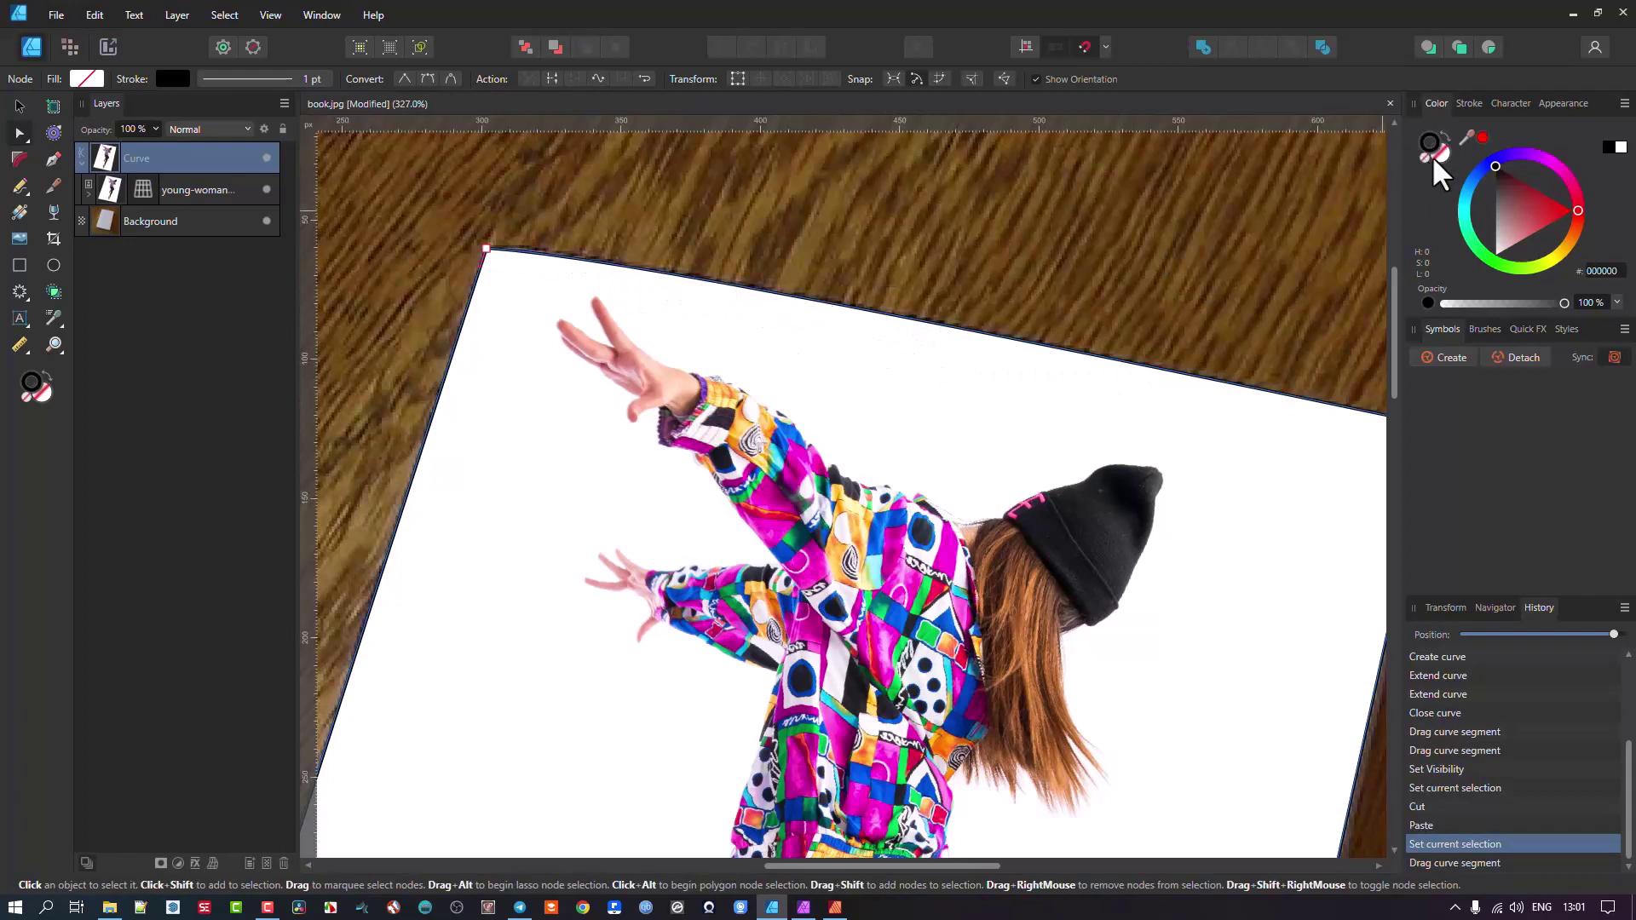
click(1421, 155)
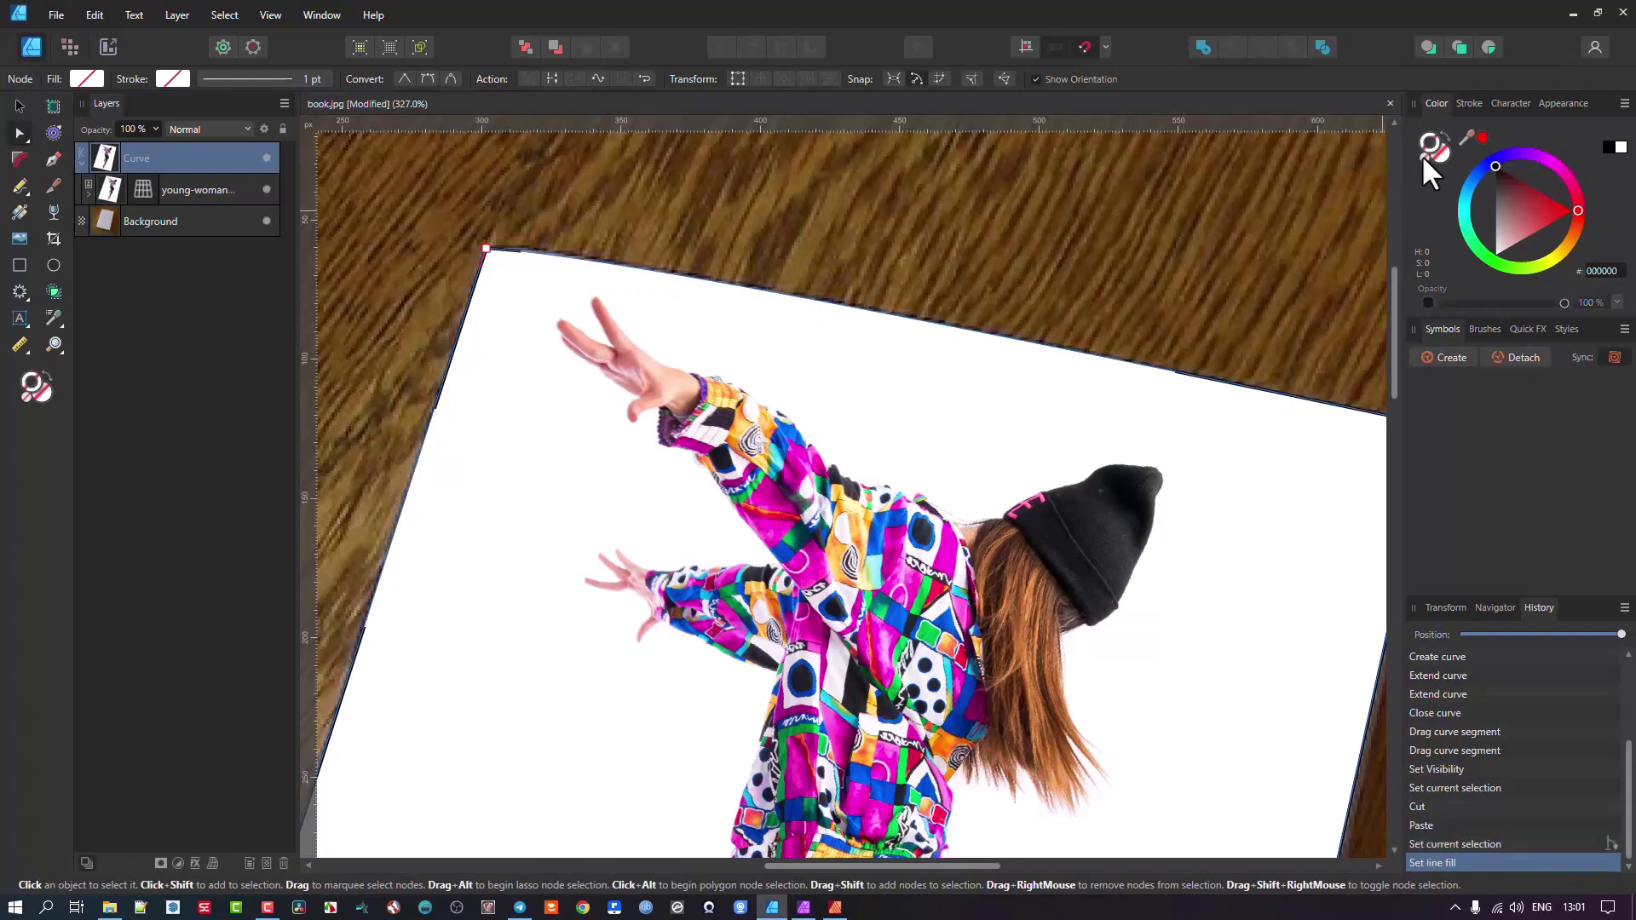
key(ctrl+0)
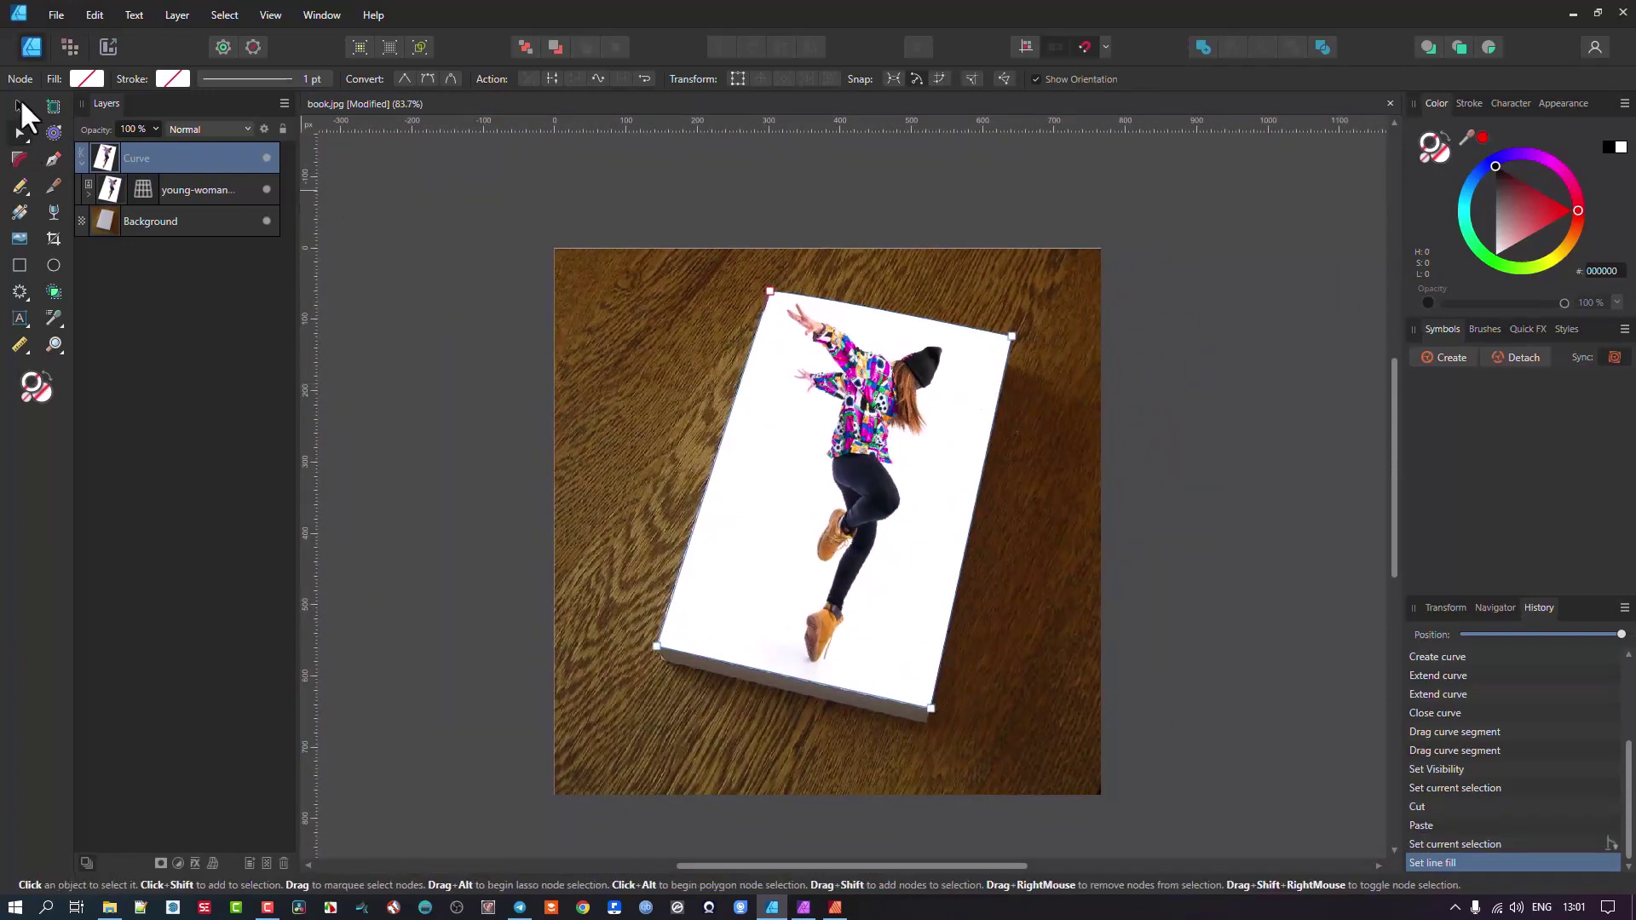
click(19, 104)
click(574, 252)
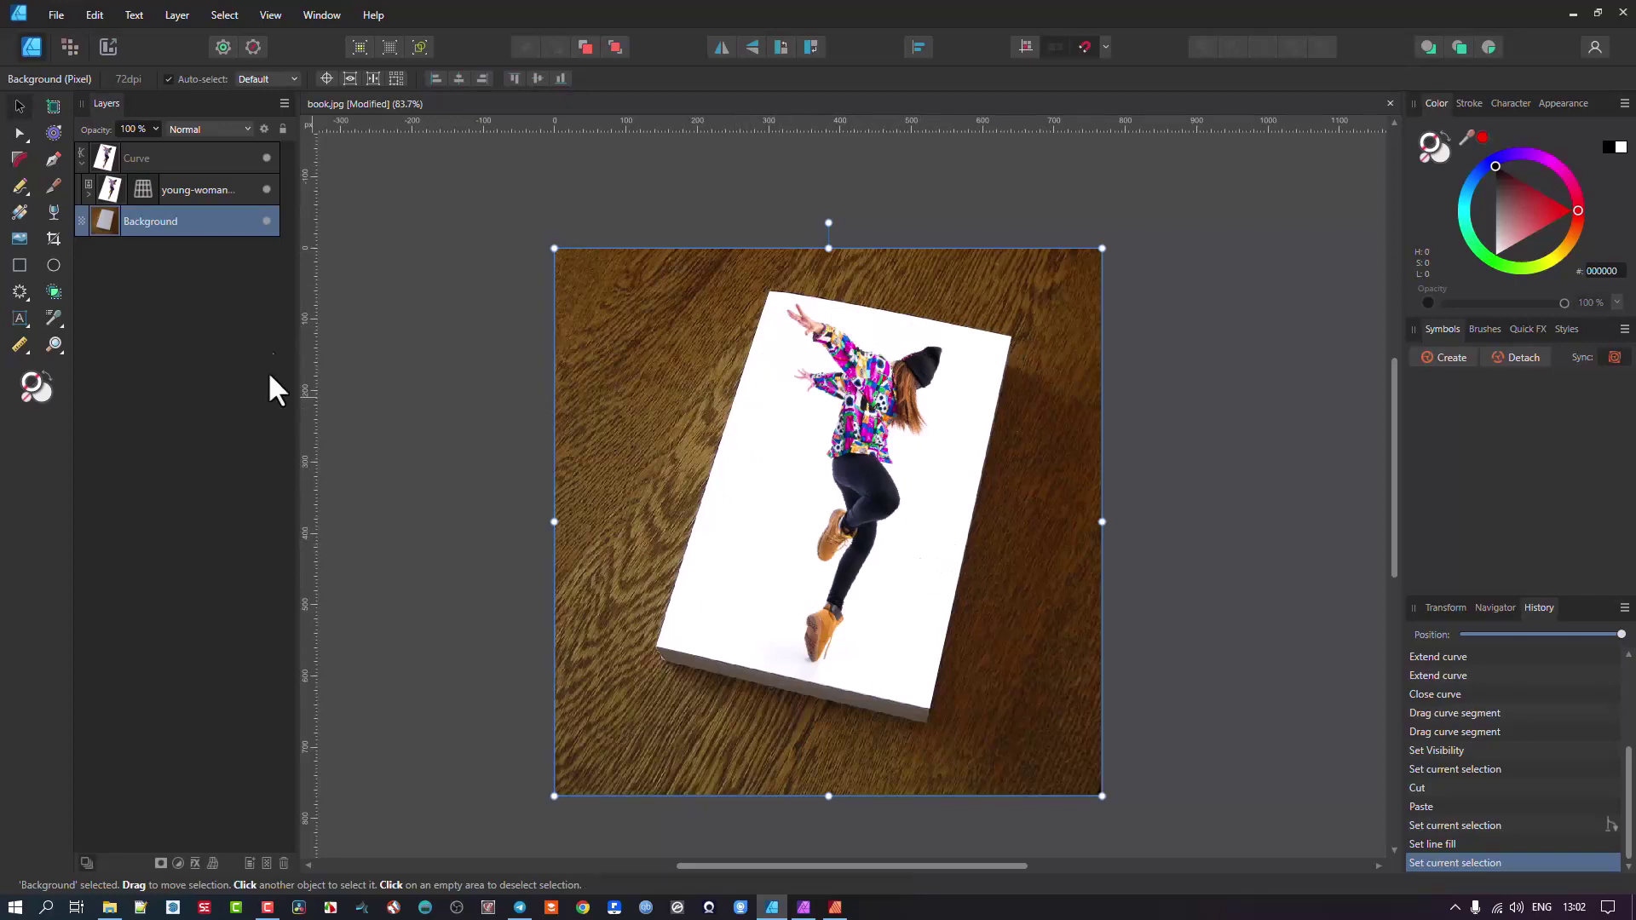
Set the dancer photo layer's blend mode to Multiply and deselect to inspect the result
click(106, 189)
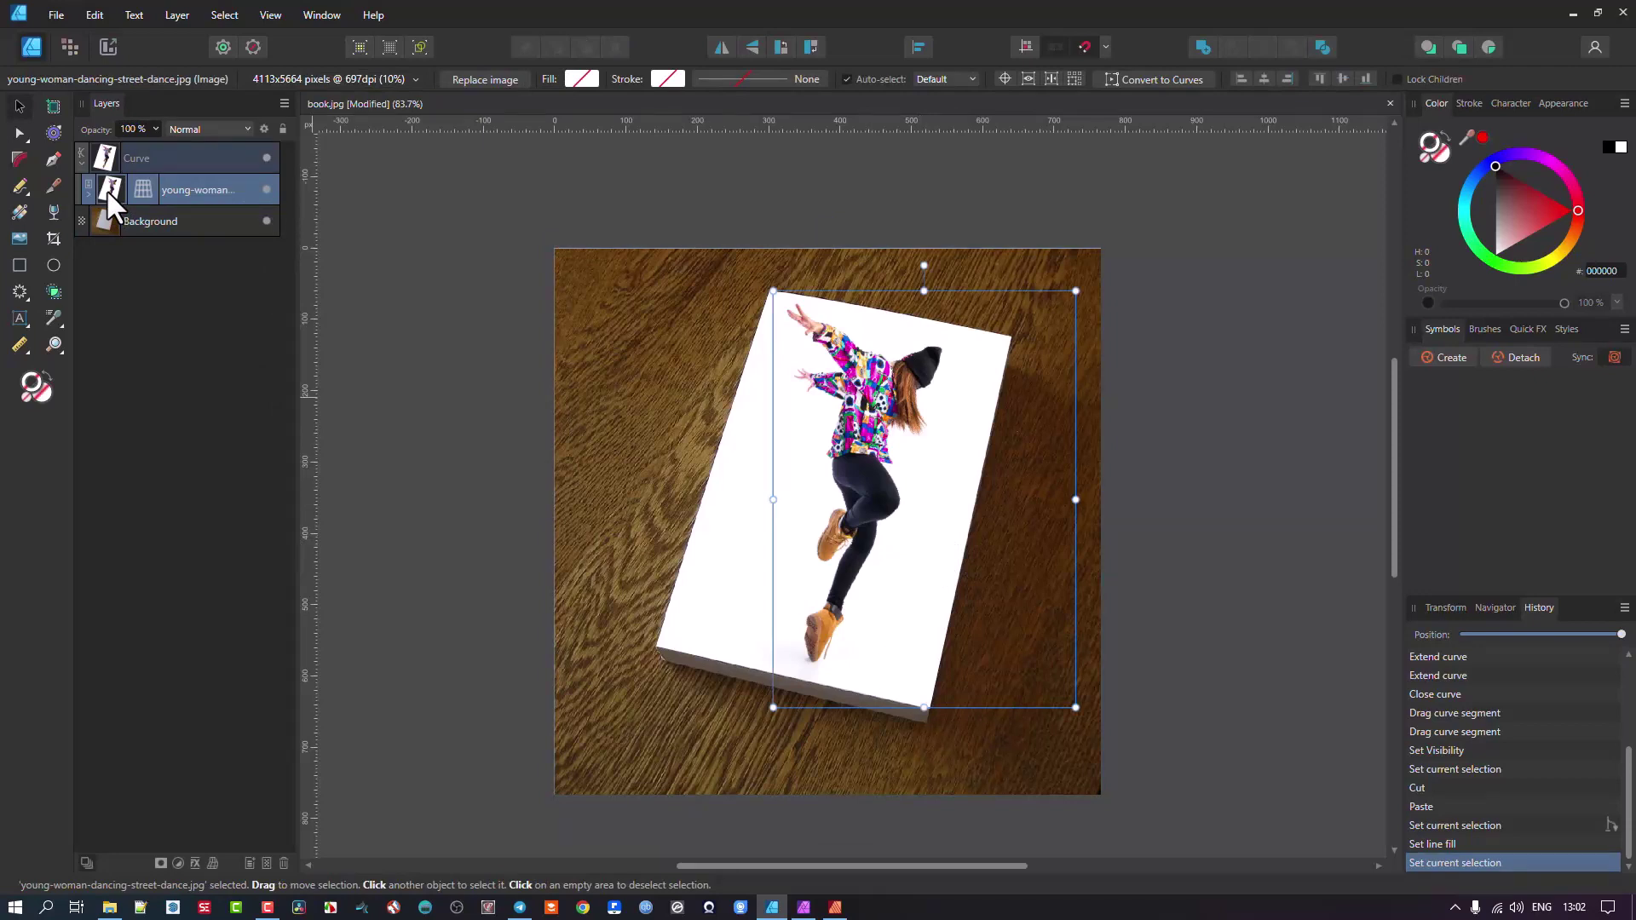
click(246, 132)
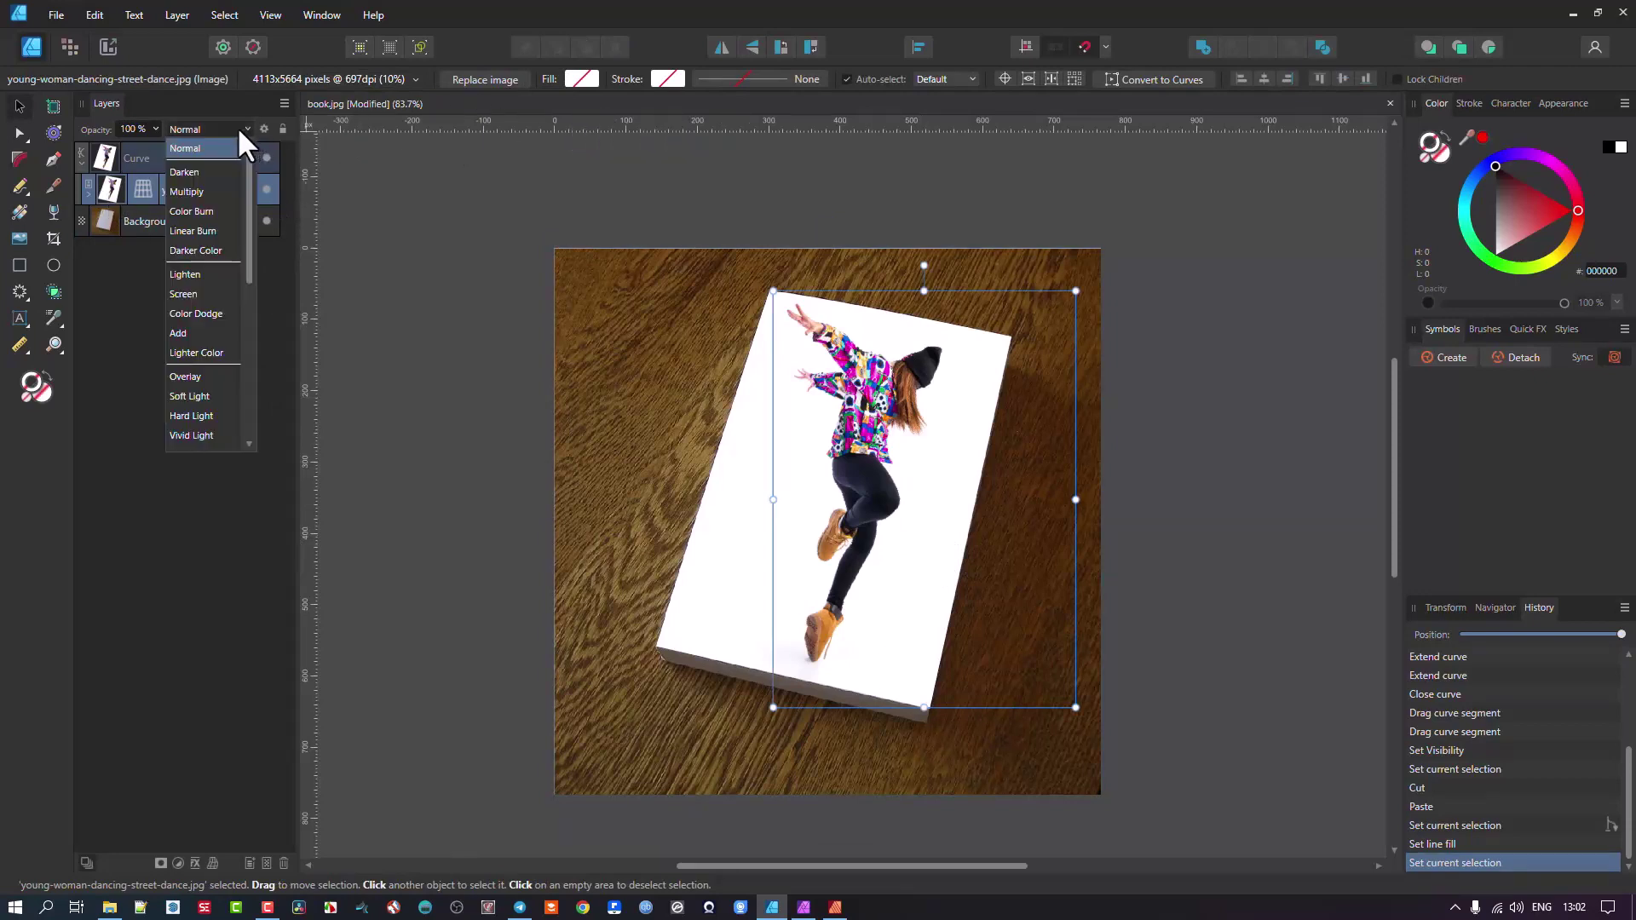
click(203, 191)
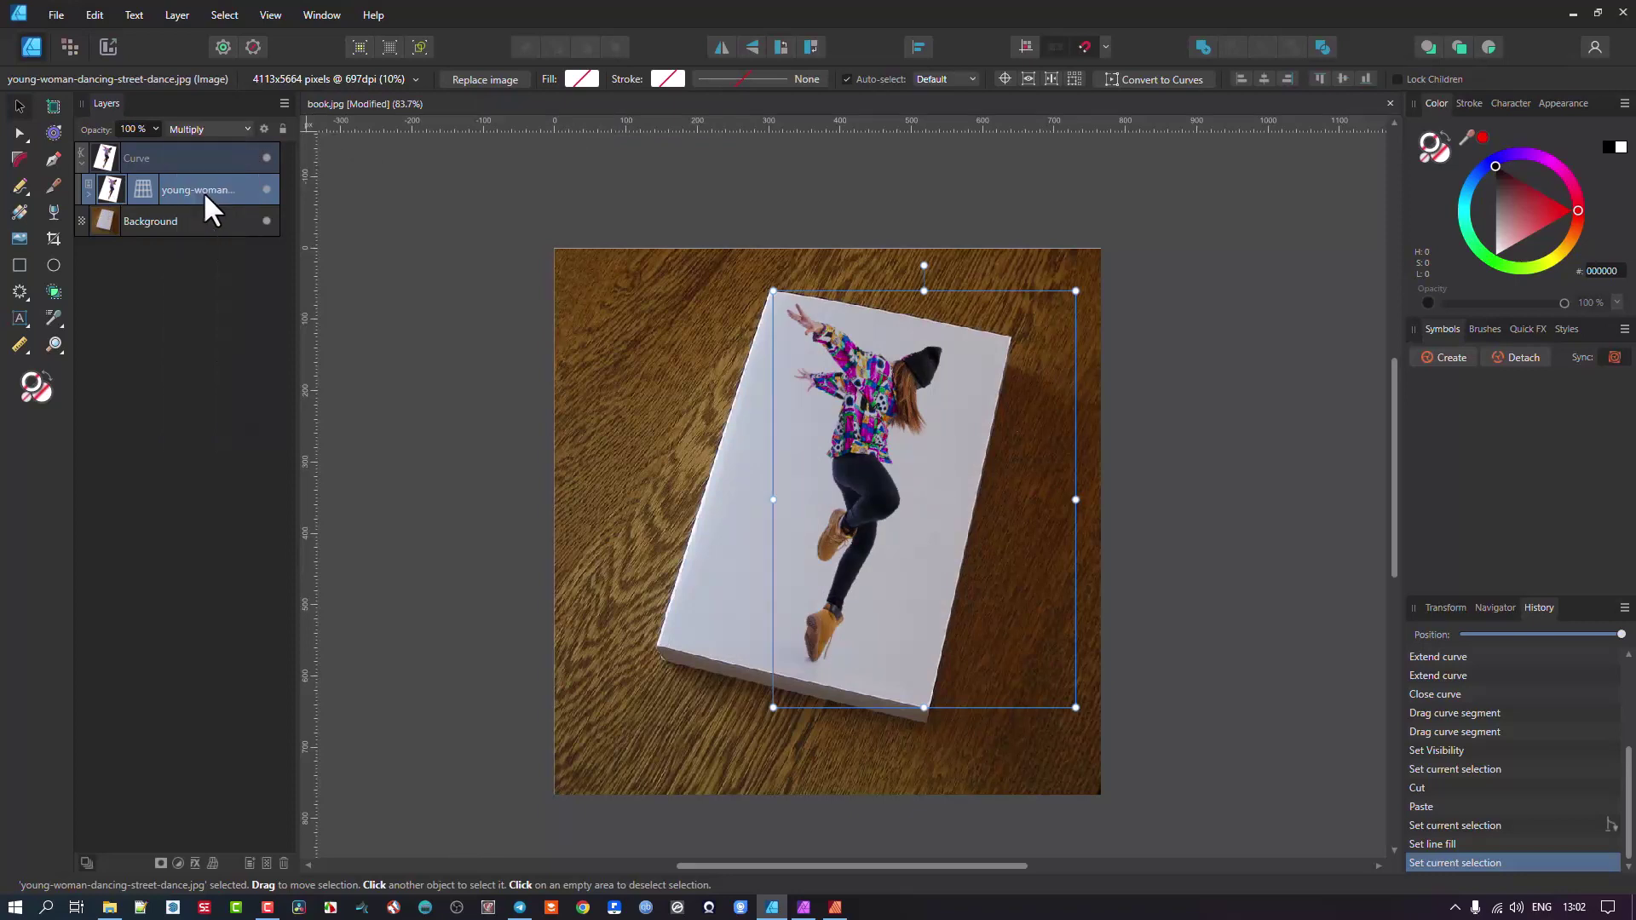
click(1240, 349)
scroll(902, 430, up, 2)
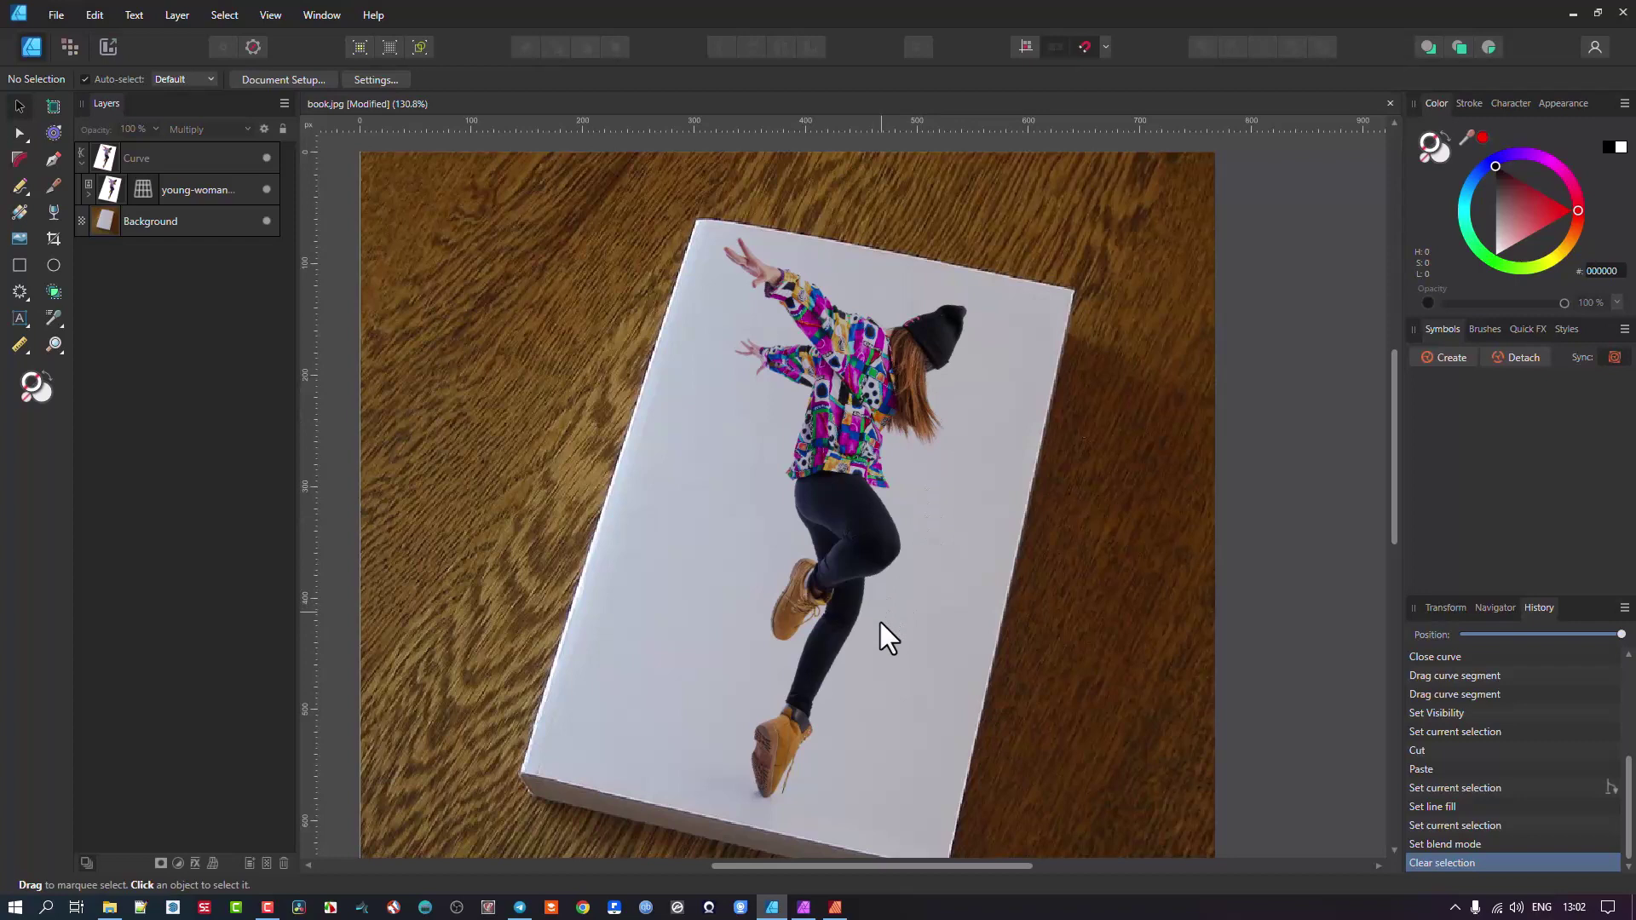
Nudge the dancer-filled Curve shape slightly left on the book cover, then deselect
scroll(893, 611, down, 3)
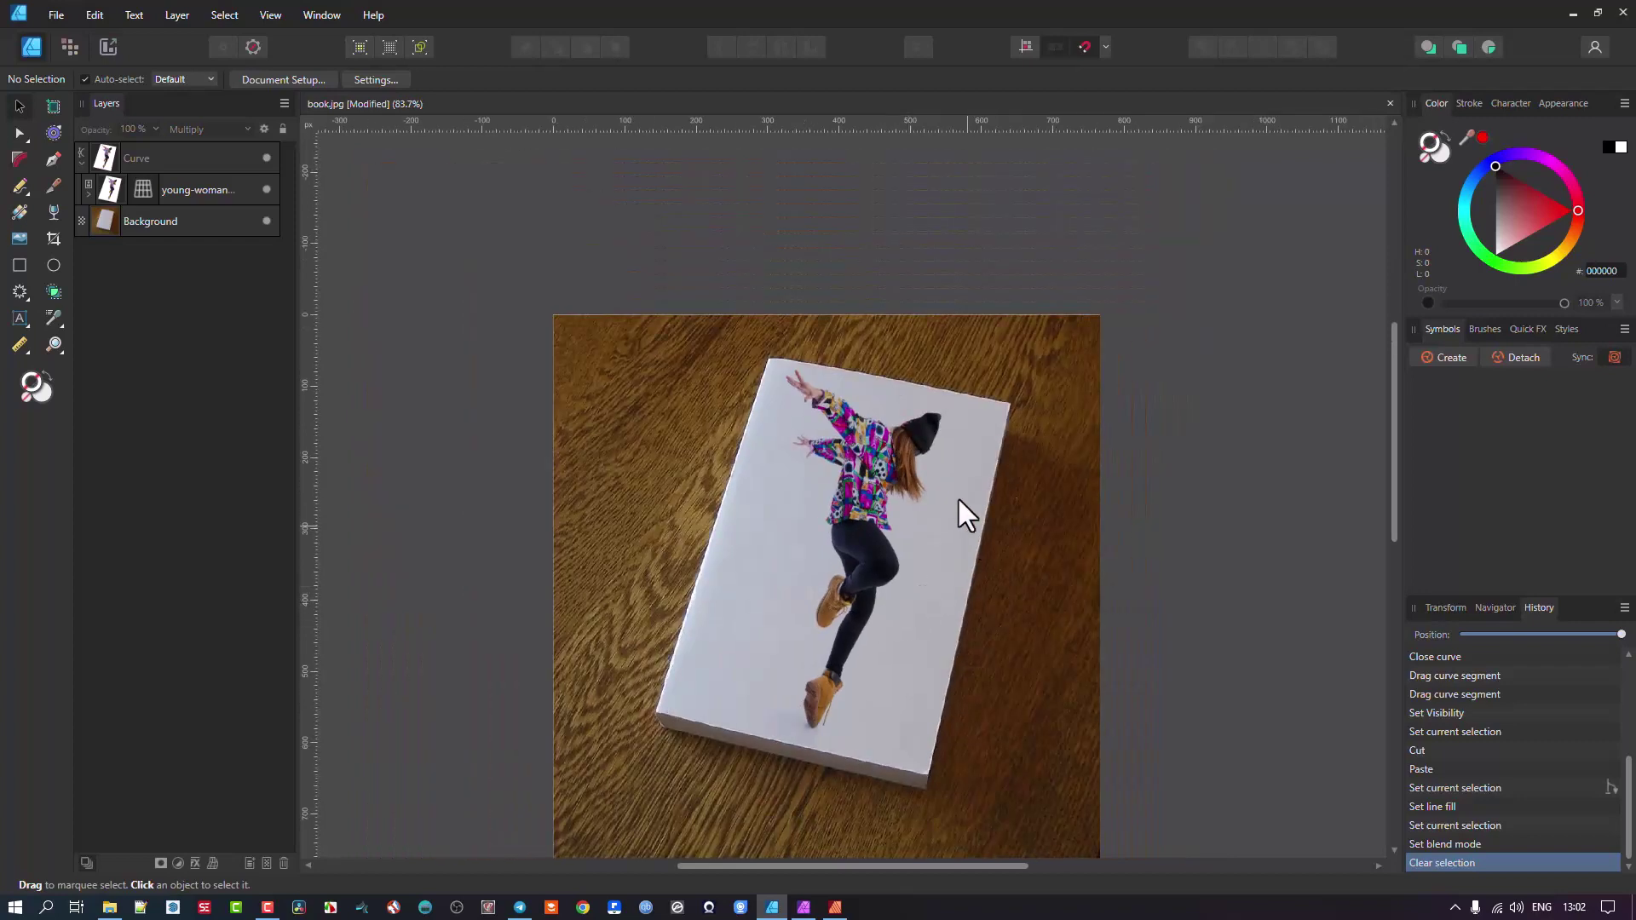
drag(958, 499, 978, 411)
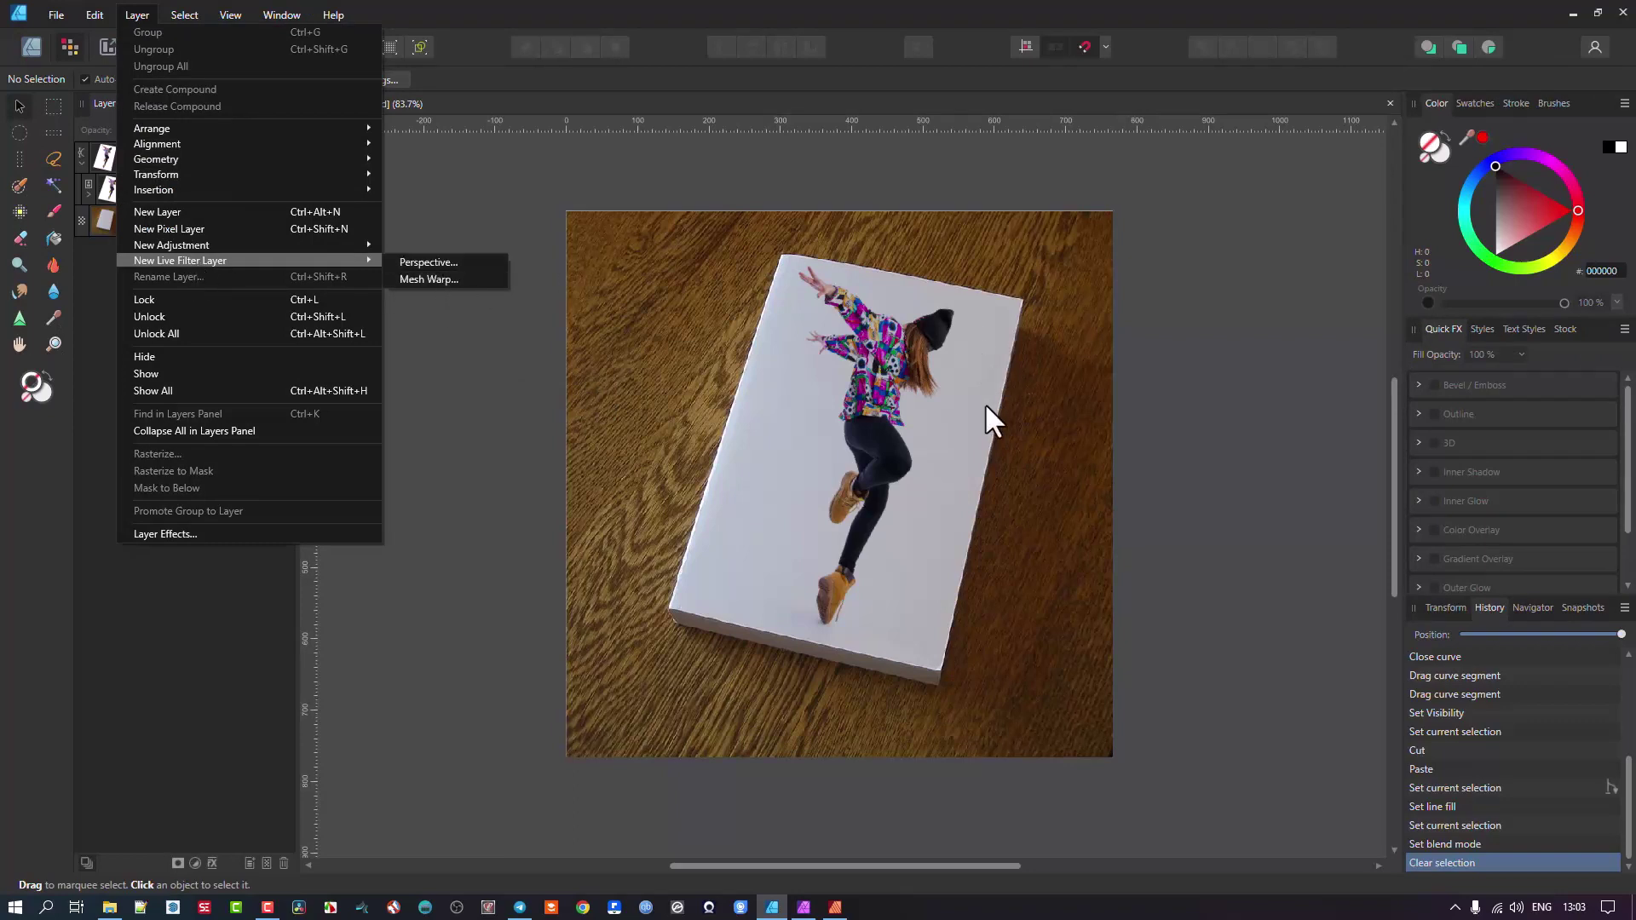
click(873, 438)
drag(818, 443, 879, 427)
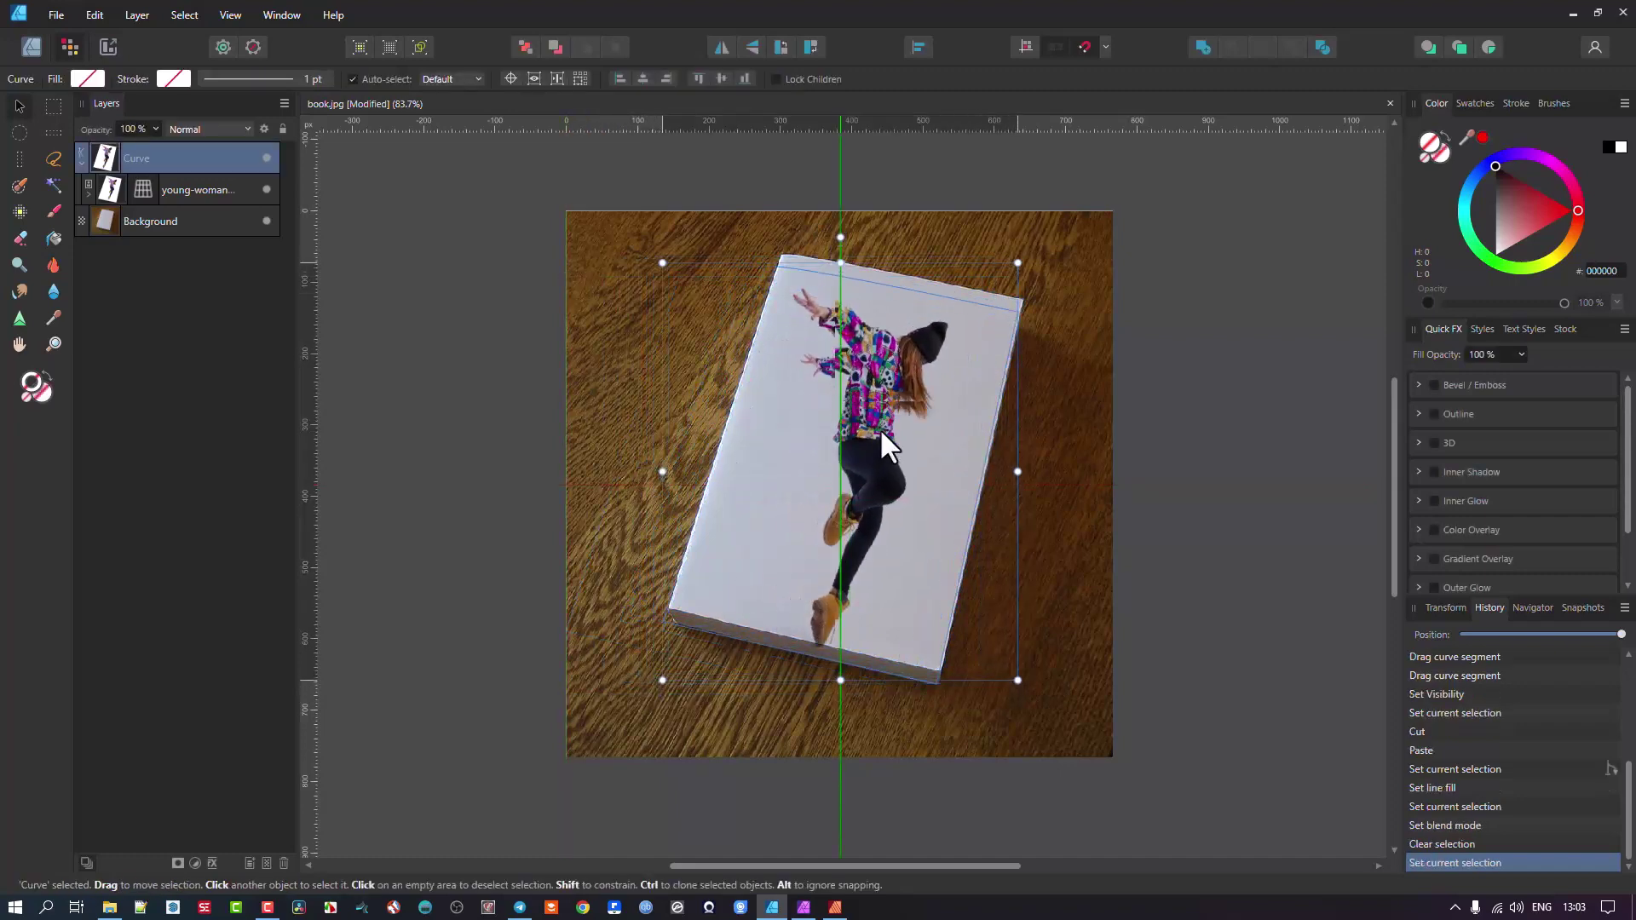
click(467, 170)
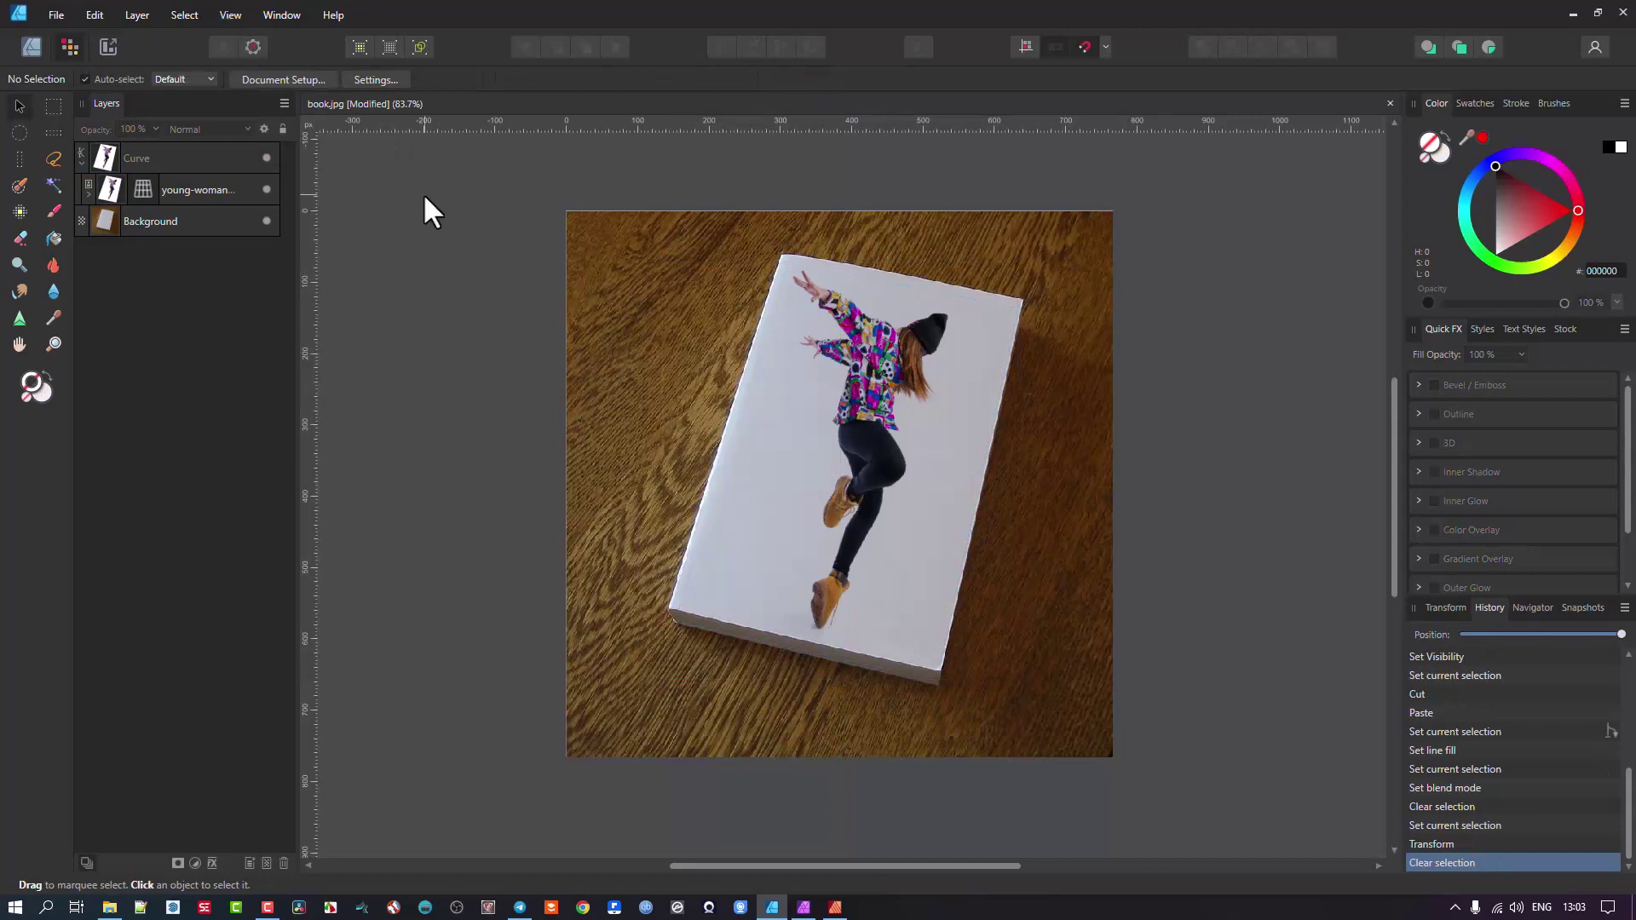